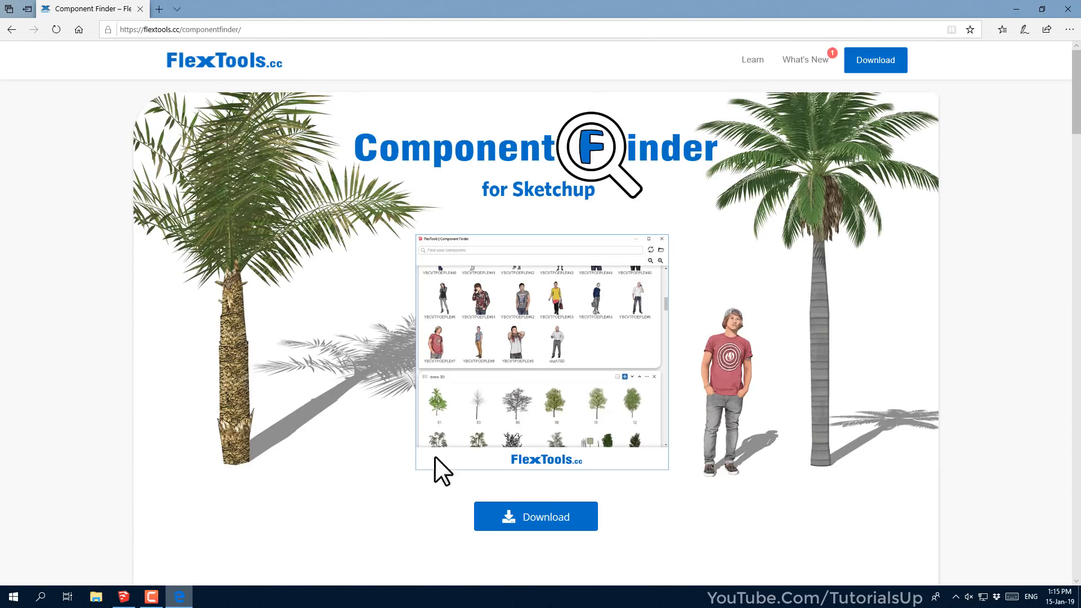
Open the free ComponentFinder purchase overlay from the FlexTools.cc download section
{"action": "left_click", "coordinate": [573, 519]}
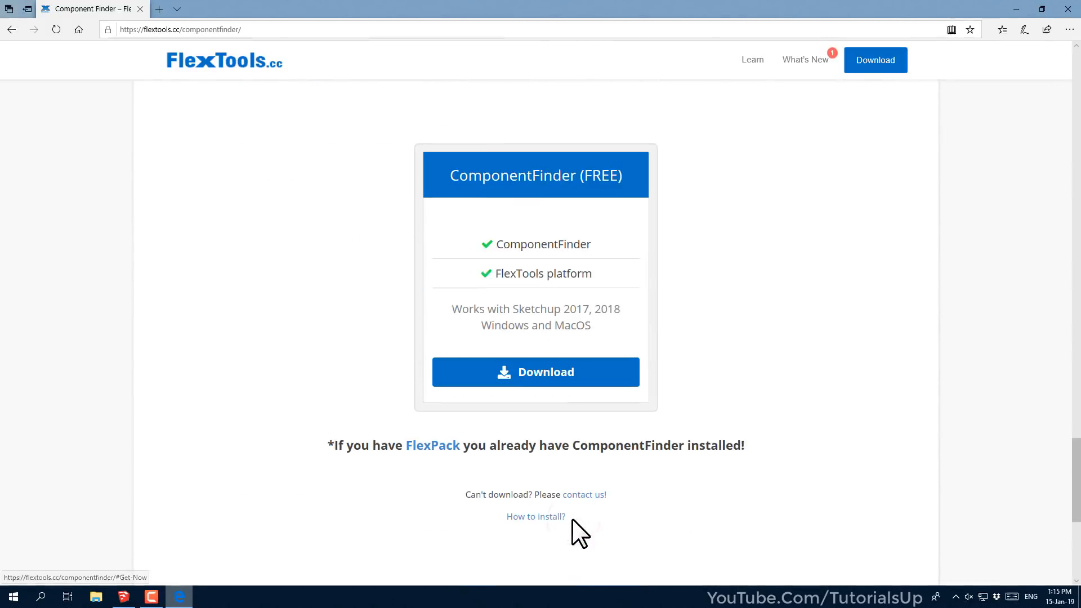
{"action": "left_click", "coordinate": [539, 374]}
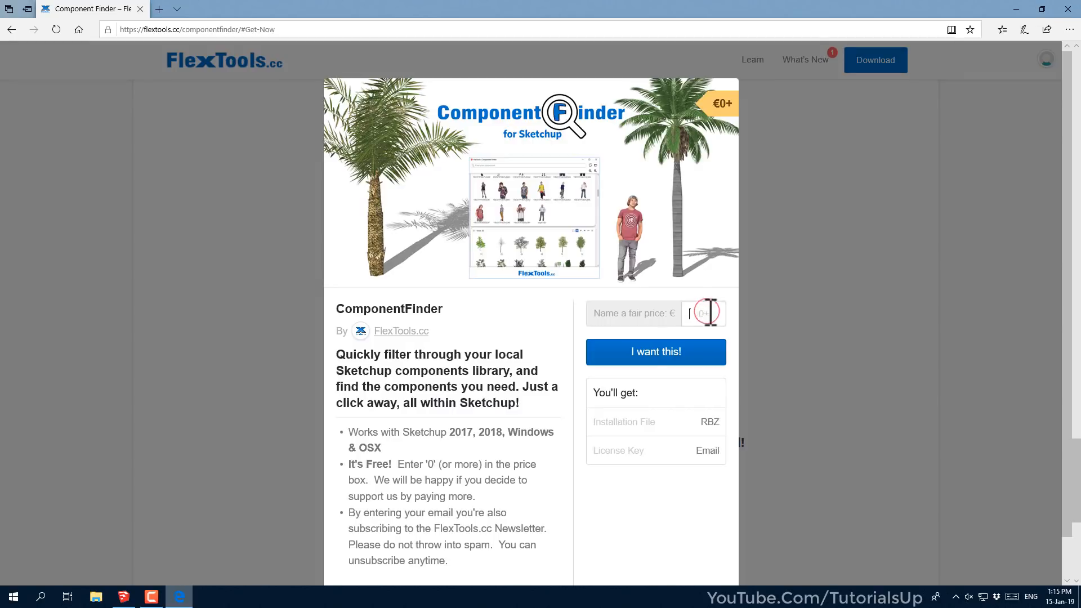
Claim ComponentFinder for a price of 0, entering the buyer's e-mail and name
{"action": "type", "text": "0"}
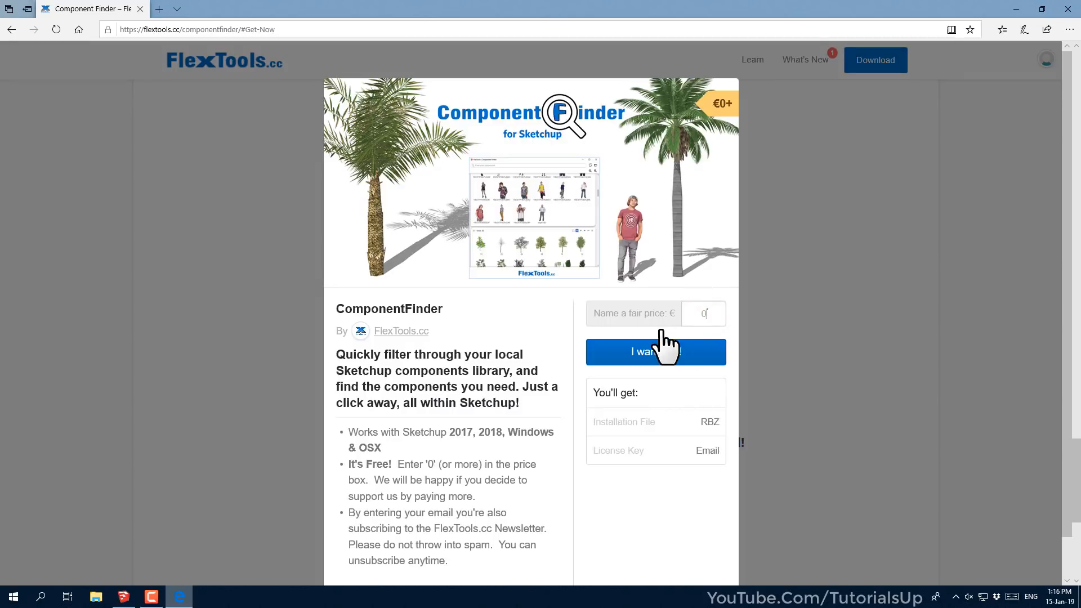
{"action": "left_click", "coordinate": [688, 354]}
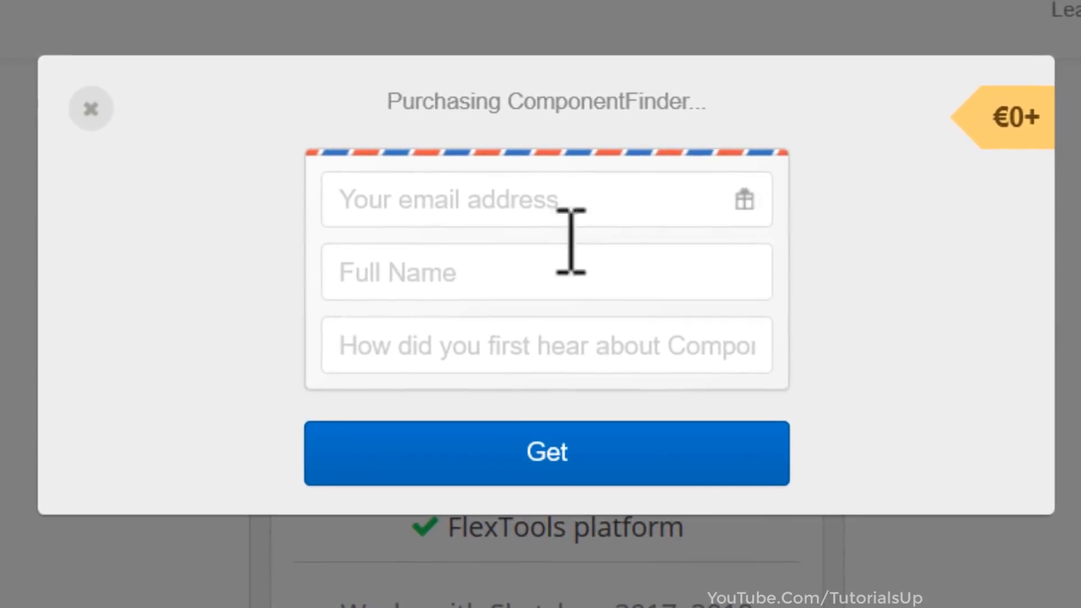
{"action": "left_click", "coordinate": [583, 190]}
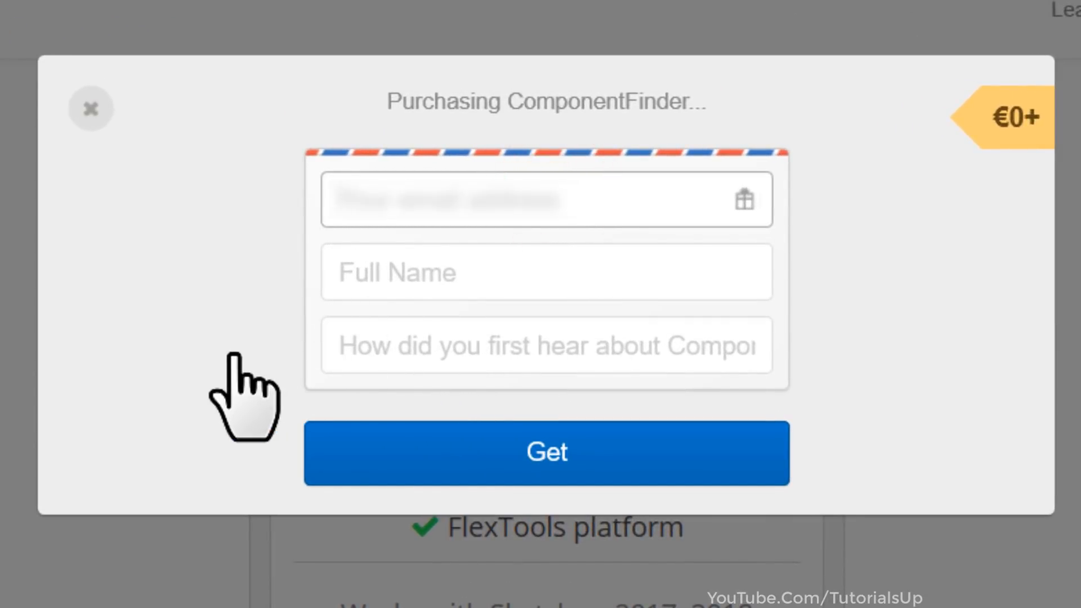
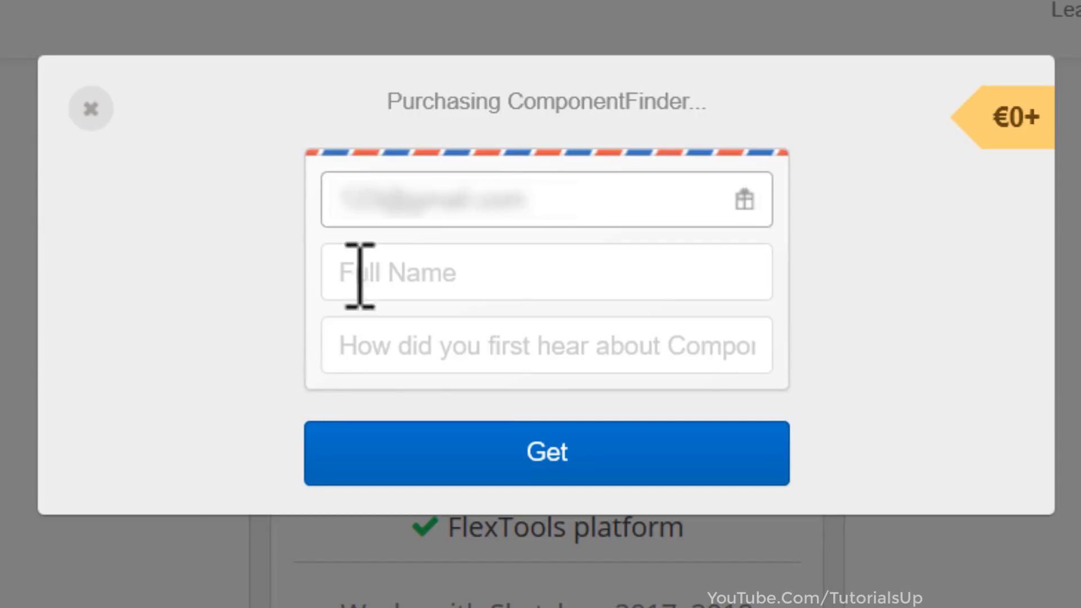
{"action": "left_click", "coordinate": [377, 267]}
{"action": "type", "text": "123"}
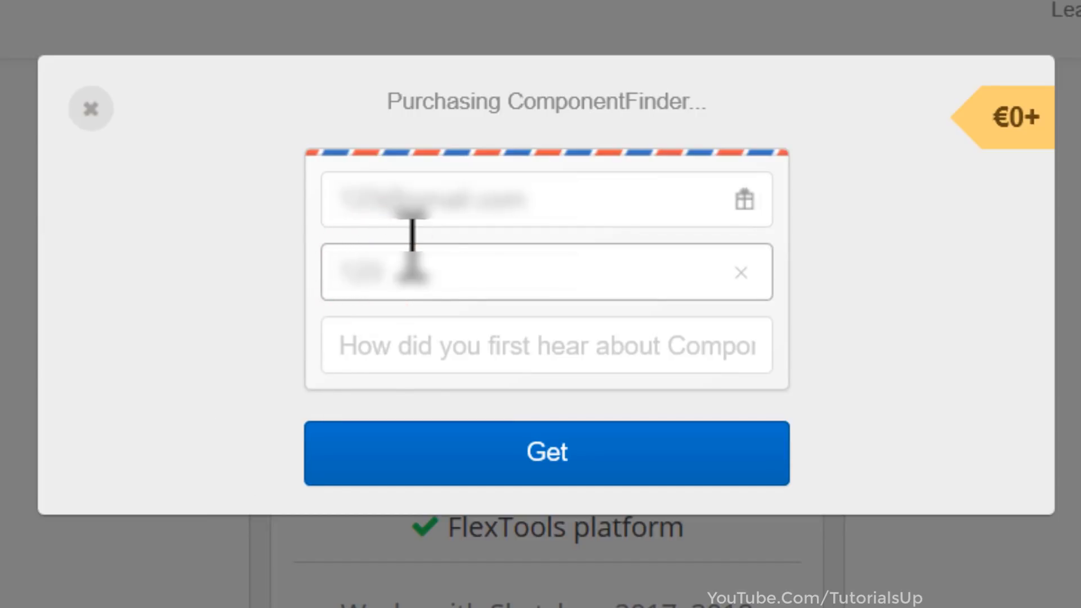
{"action": "left_click", "coordinate": [574, 451]}
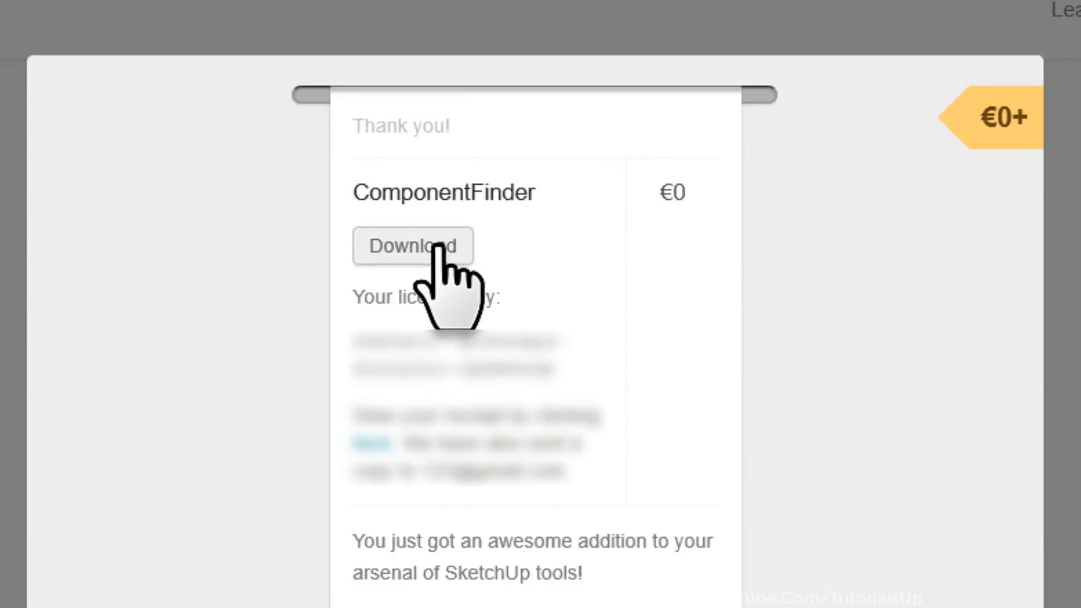
Download ft1.9.2_component_finder_pack.rbz and minimize the browser
{"action": "left_click", "coordinate": [457, 251]}
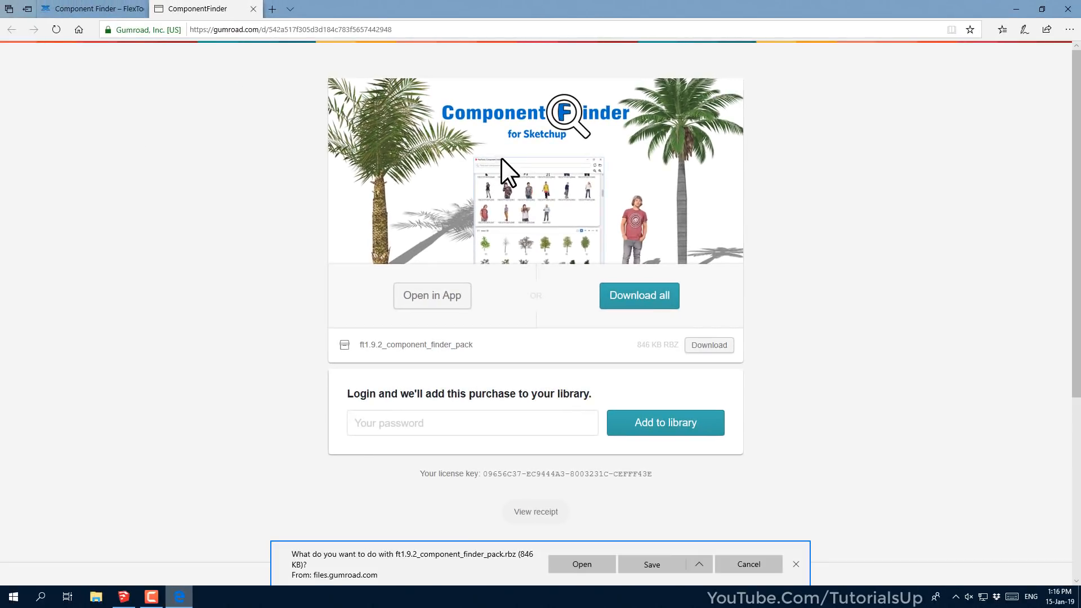
{"action": "left_click", "coordinate": [649, 568]}
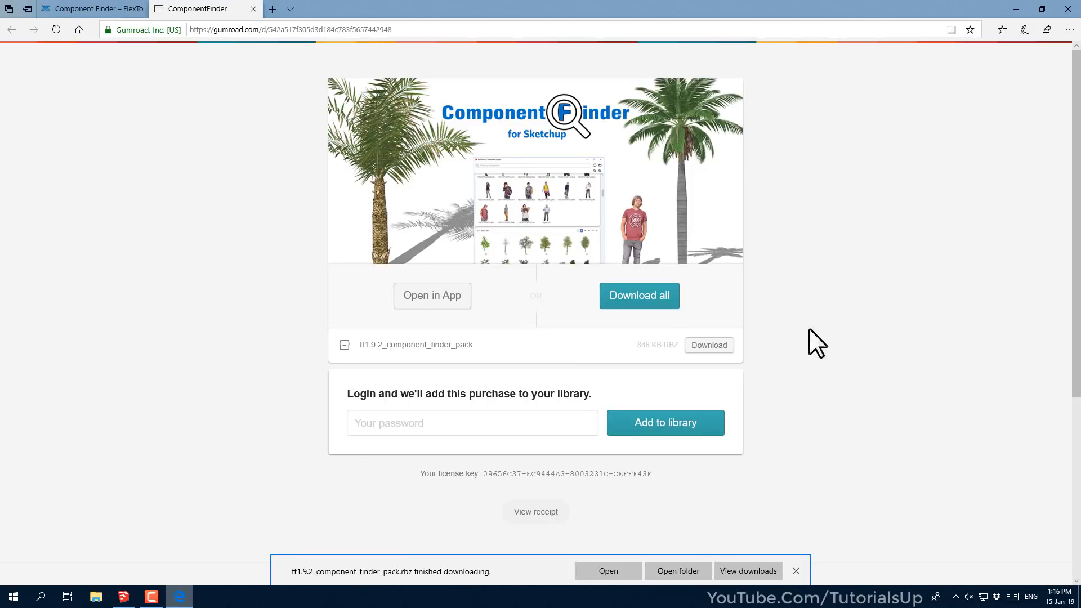
{"action": "left_click", "coordinate": [1013, 8]}
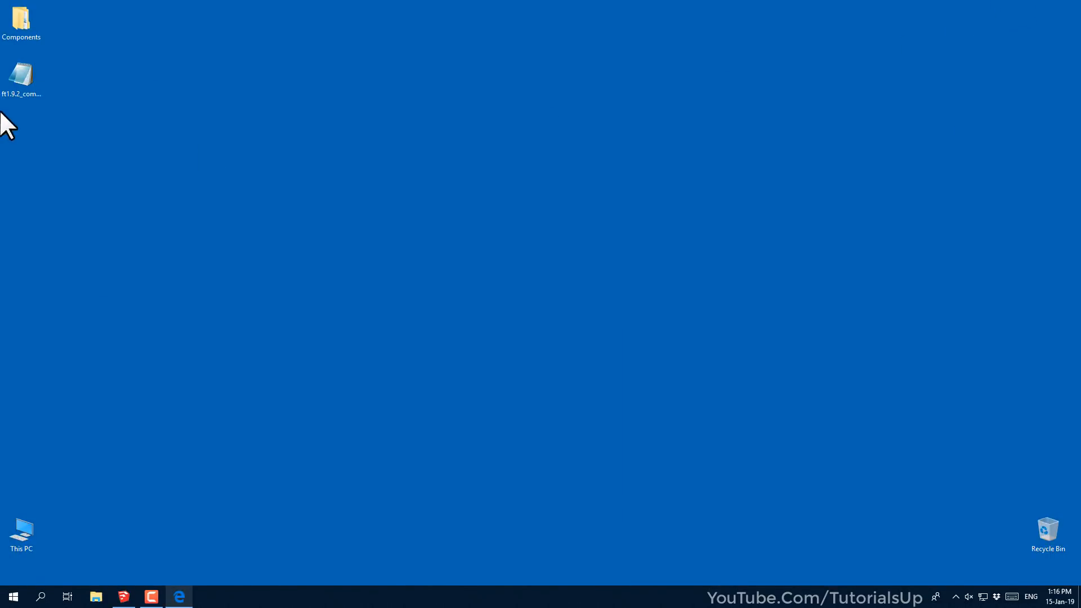
Install the ComponentFinder .rbz package from the Desktop through the Extension Manager
{"action": "left_click", "coordinate": [27, 77]}
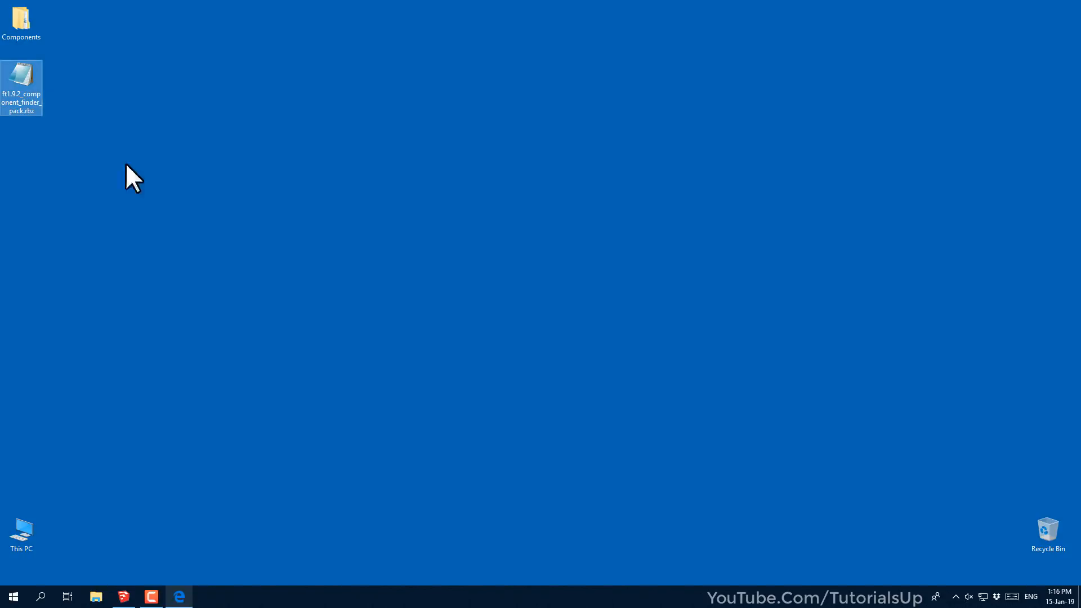
{"action": "left_click", "coordinate": [123, 596]}
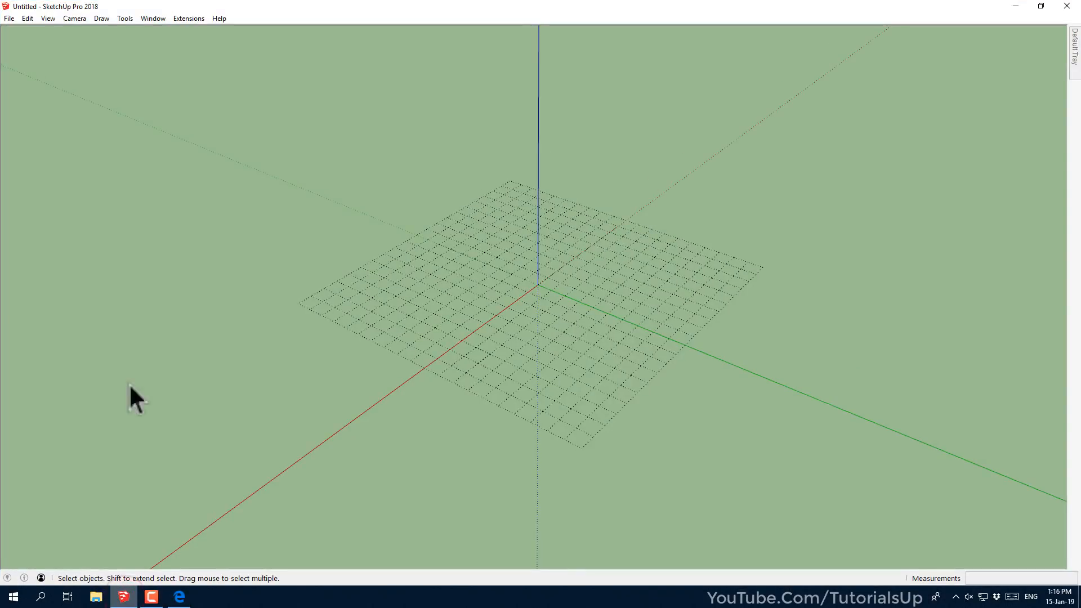
{"action": "left_click", "coordinate": [153, 20]}
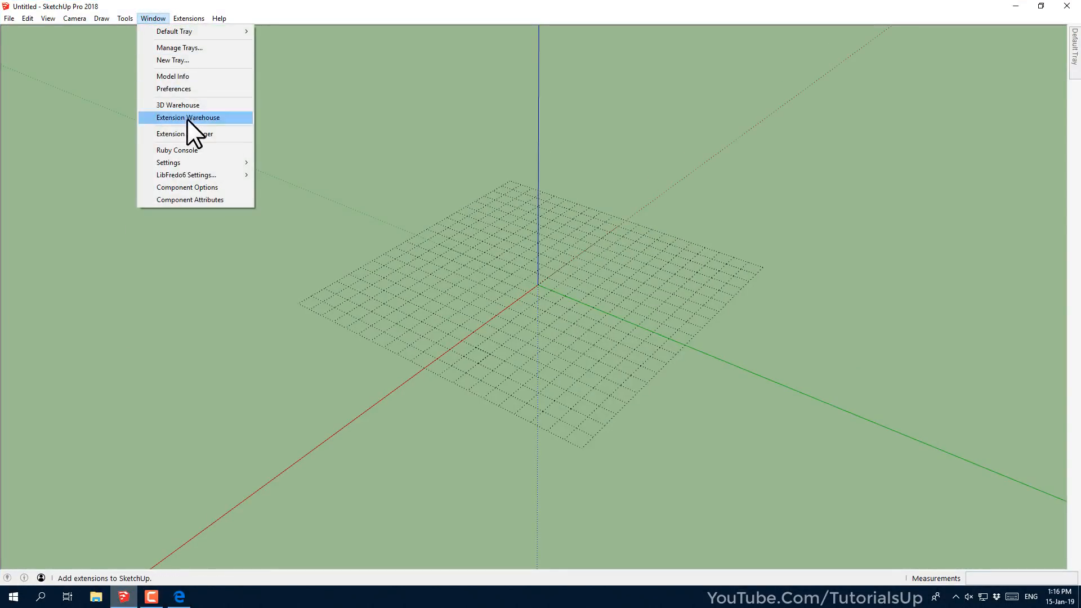
{"action": "left_click", "coordinate": [240, 134]}
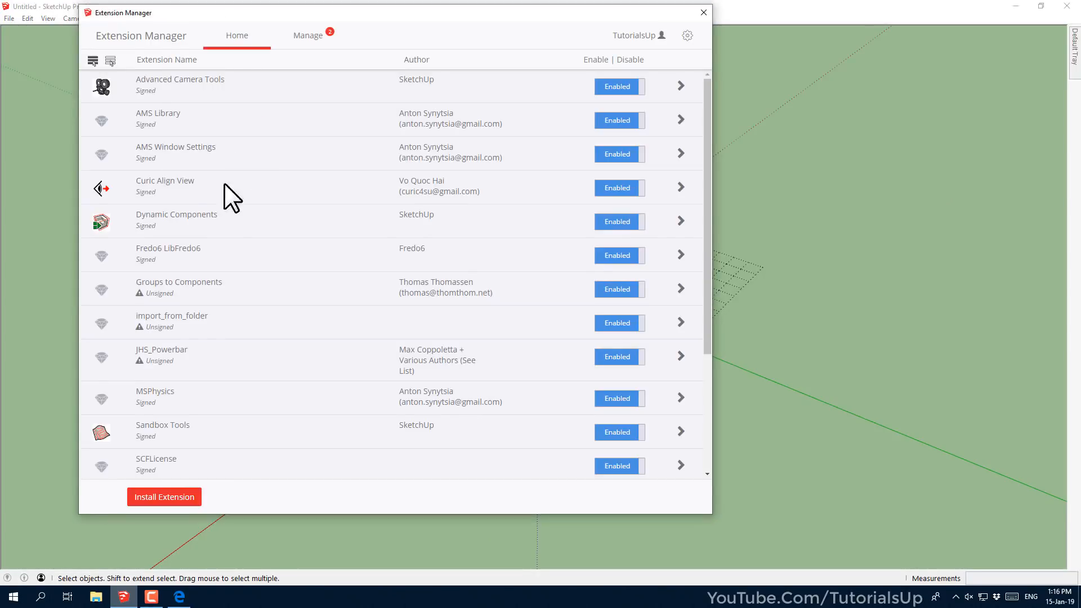
{"action": "left_click", "coordinate": [172, 497]}
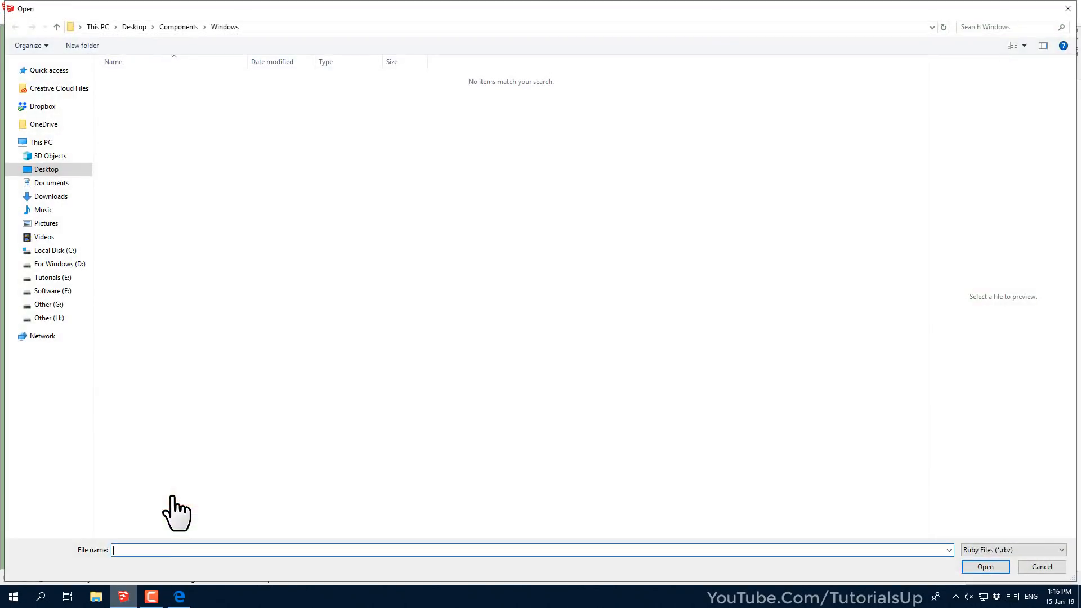
{"action": "left_click", "coordinate": [46, 170]}
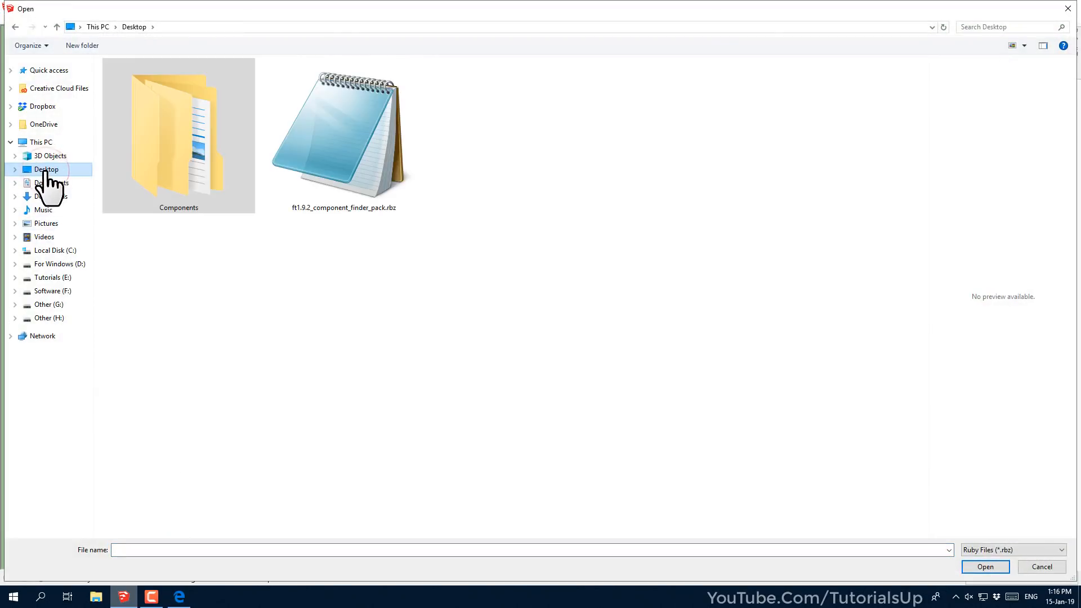
{"action": "left_click", "coordinate": [332, 152]}
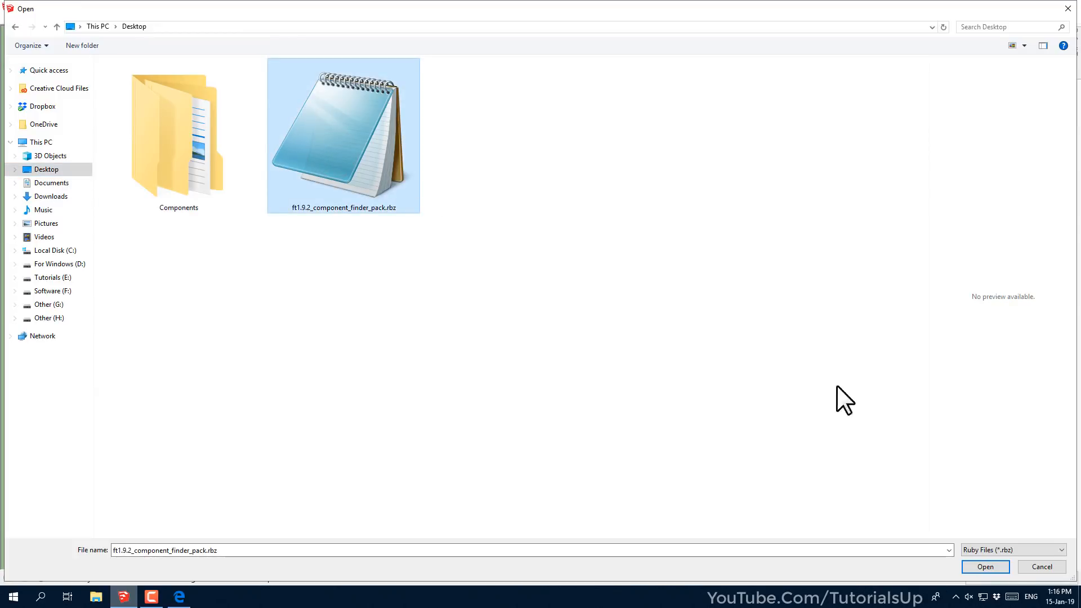
{"action": "left_click", "coordinate": [980, 567]}
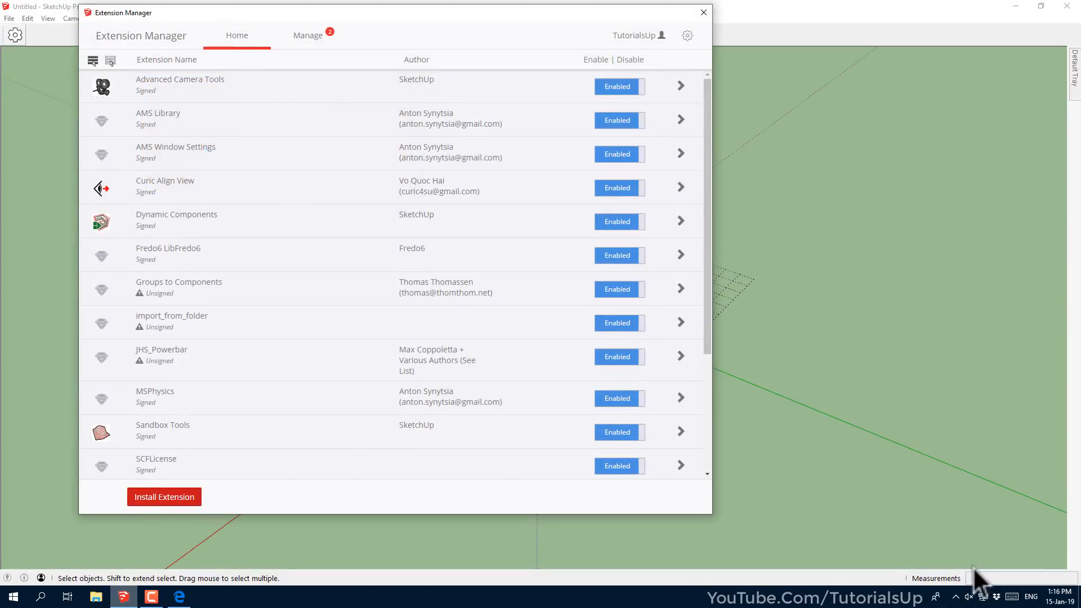
Float the new FlexTools toolbar, open its manager, then return to the Gumroad page
{"action": "left_click", "coordinate": [703, 12]}
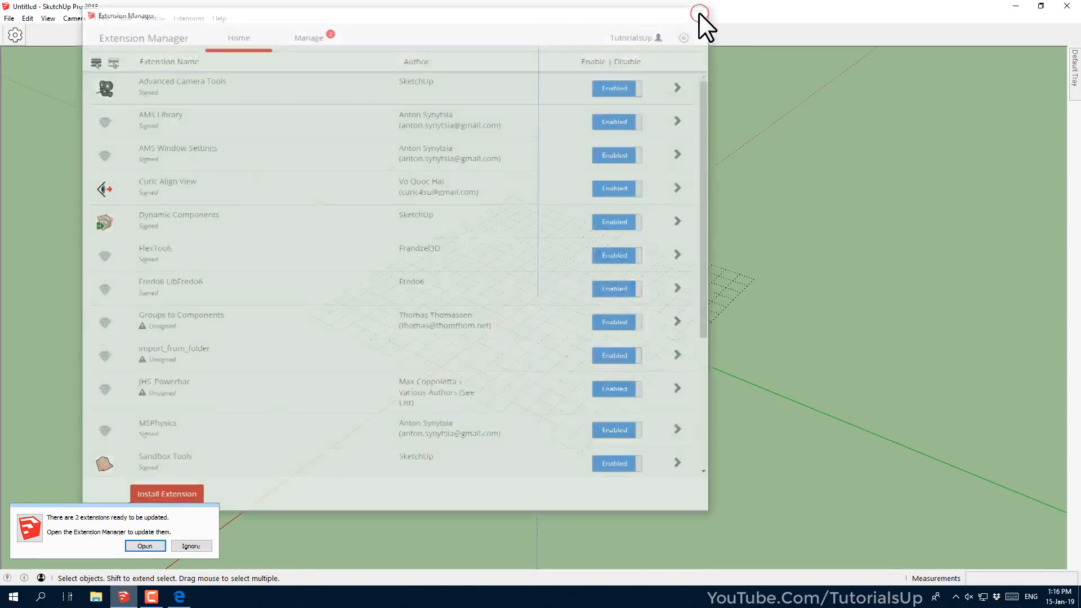
{"action": "mouse_move", "coordinate": [16, 53]}
{"action": "left_mouse_down"}
{"action": "mouse_move", "coordinate": [9, 89]}
{"action": "mouse_move", "coordinate": [17, 56]}
{"action": "left_mouse_up"}
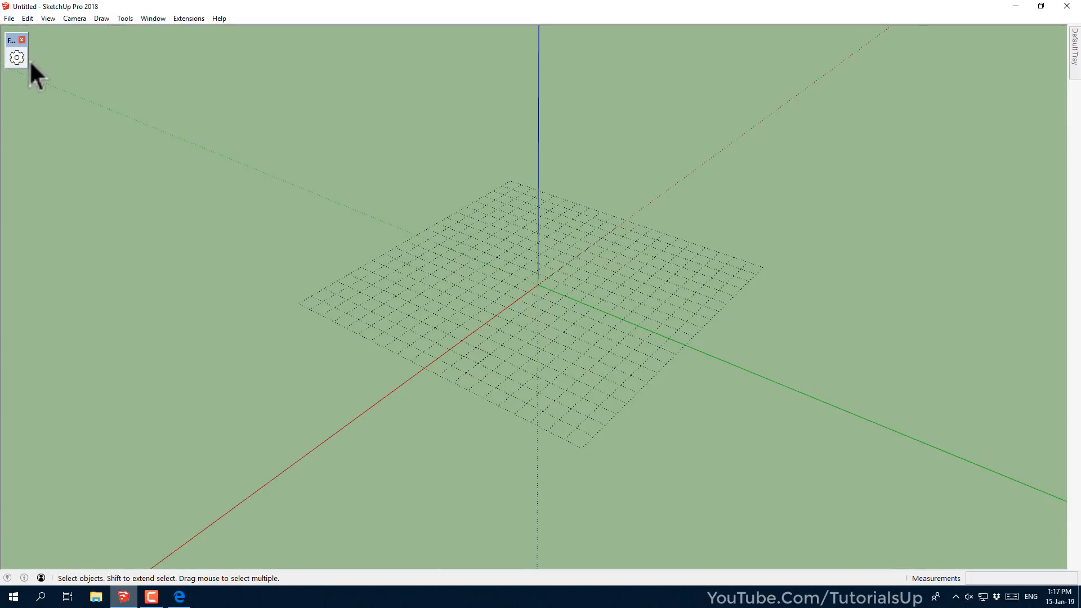
{"action": "left_click", "coordinate": [16, 57]}
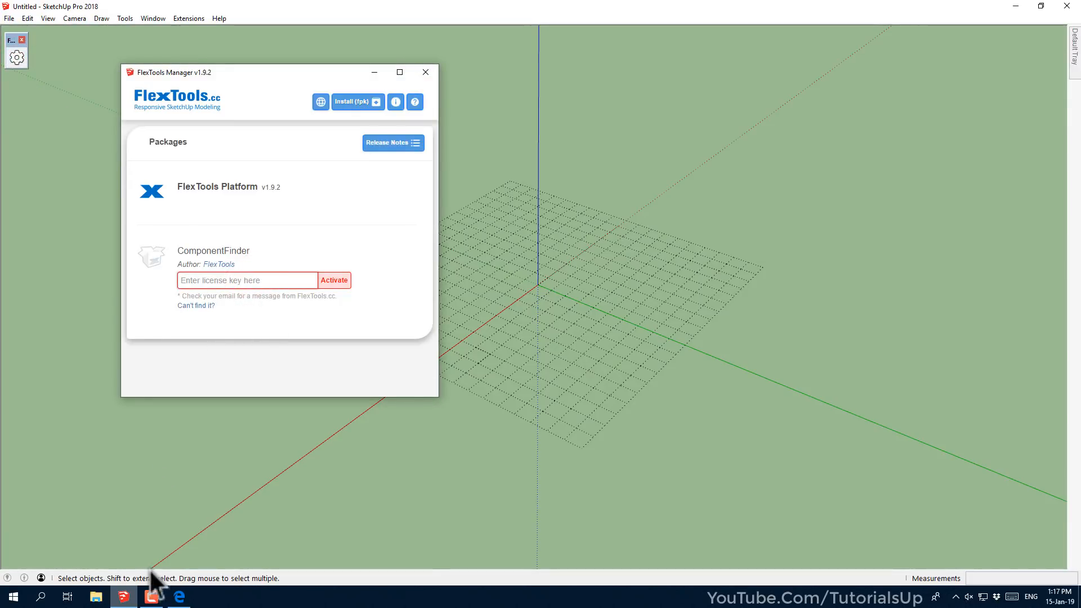
{"action": "left_click", "coordinate": [179, 597]}
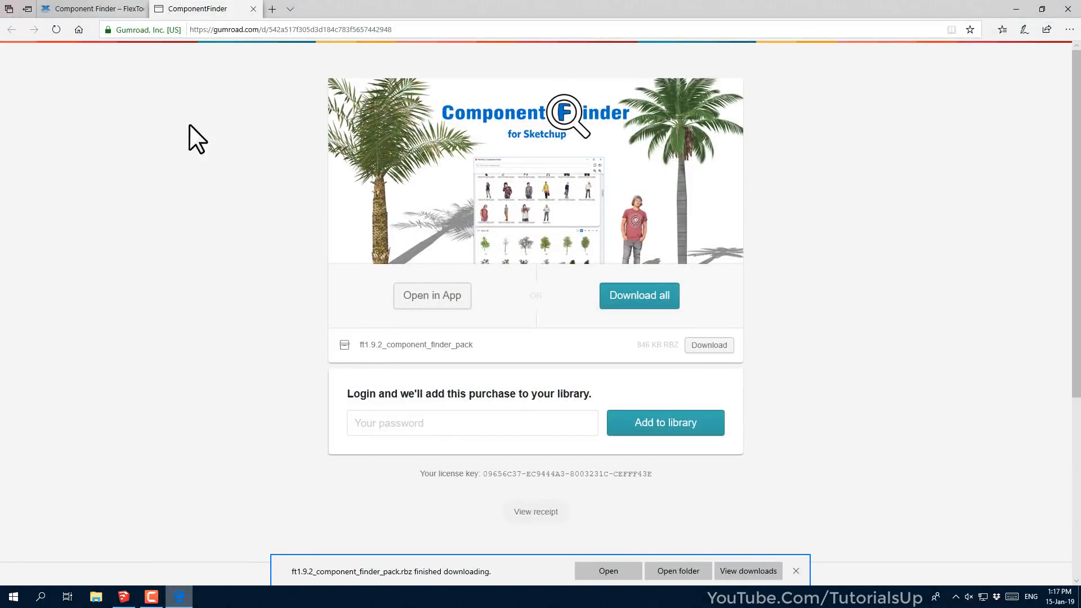
Copy the ComponentFinder license key from the FlexTools.cc thank-you page
{"action": "left_click", "coordinate": [98, 10]}
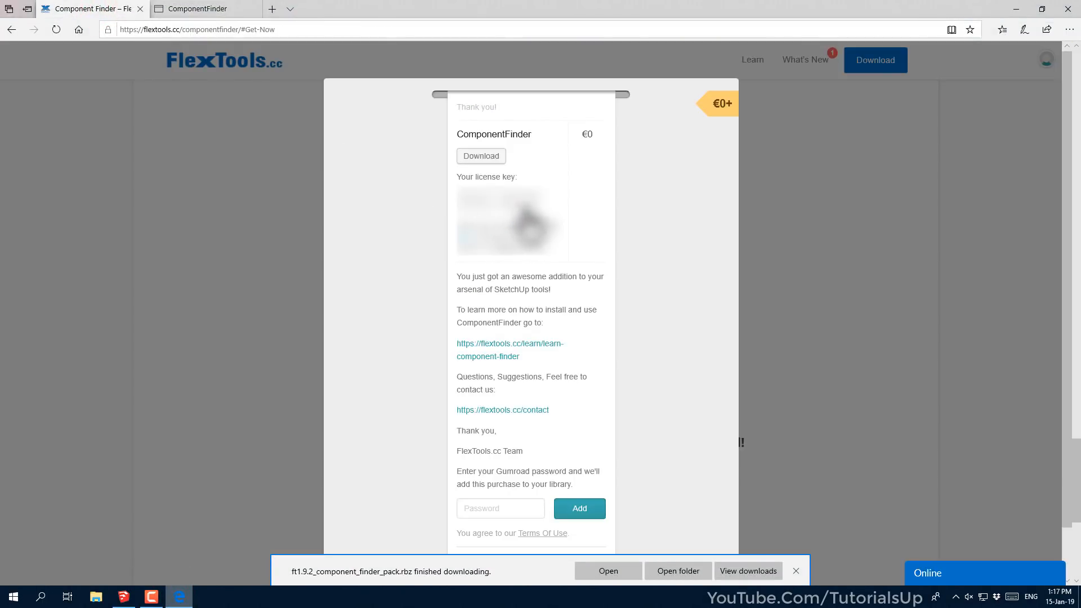
{"action": "double_click", "coordinate": [456, 195]}
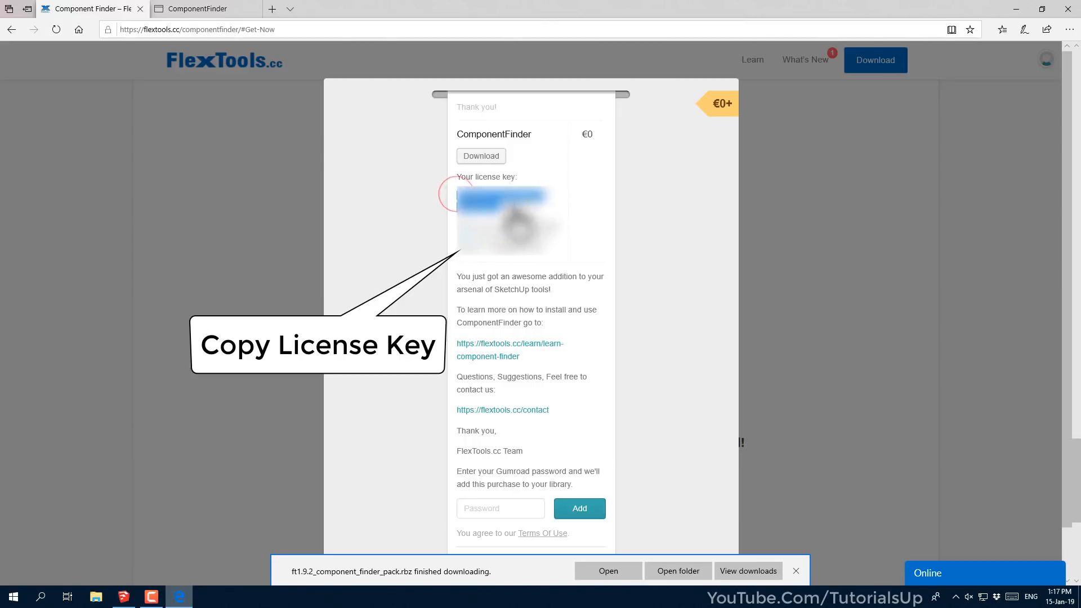
{"action": "right_click", "coordinate": [498, 200]}
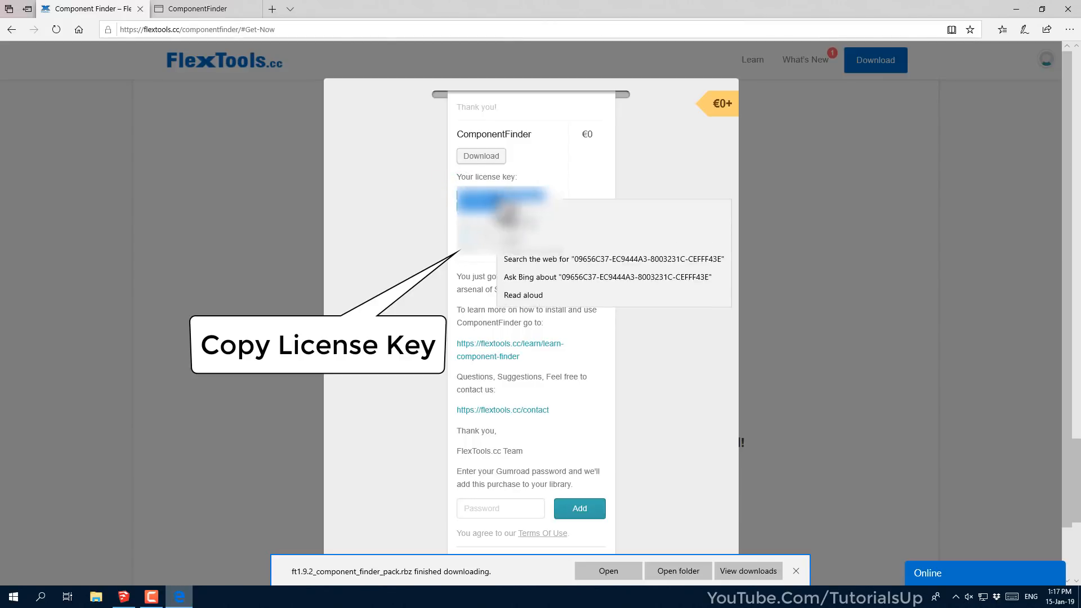
{"action": "left_click", "coordinate": [566, 209]}
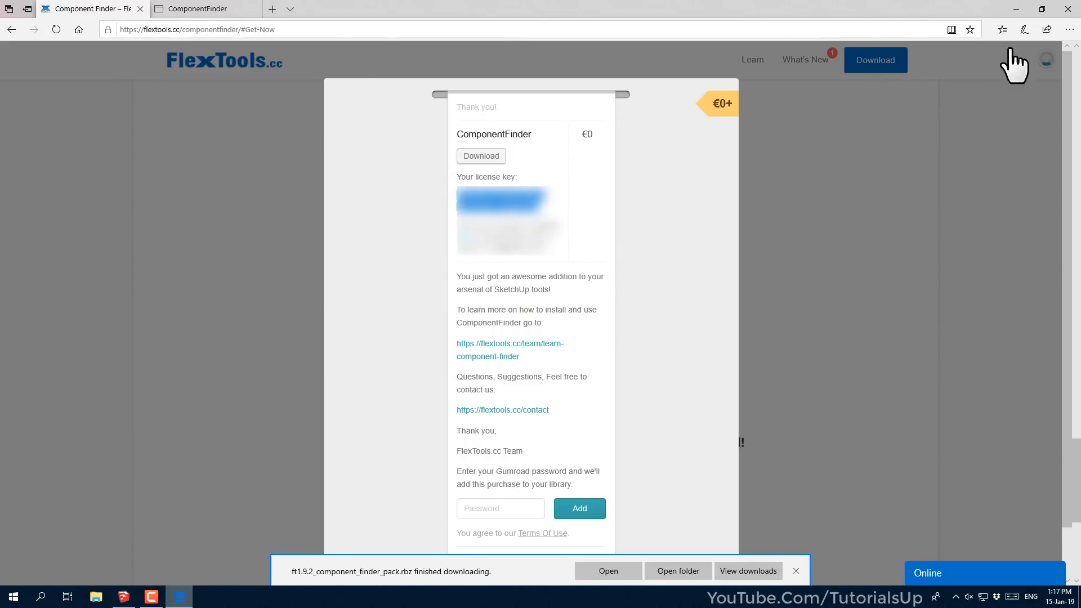
{"action": "left_click", "coordinate": [1018, 8]}
Paste the license key into FlexTools Manager and activate ComponentFinder
{"action": "left_click", "coordinate": [215, 281]}
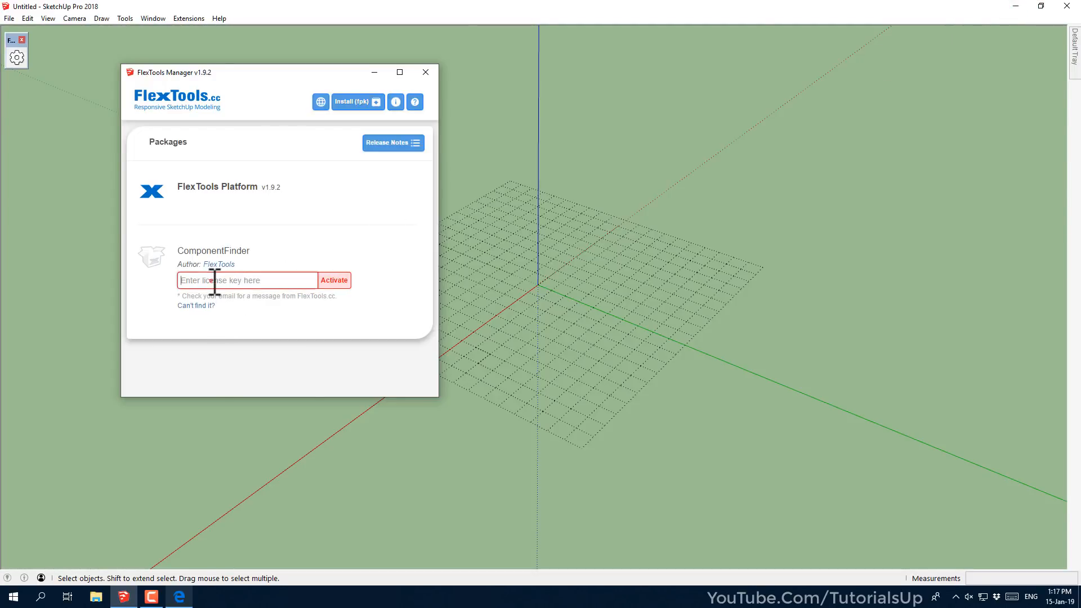
{"action": "right_click", "coordinate": [214, 281]}
{"action": "left_click", "coordinate": [270, 342]}
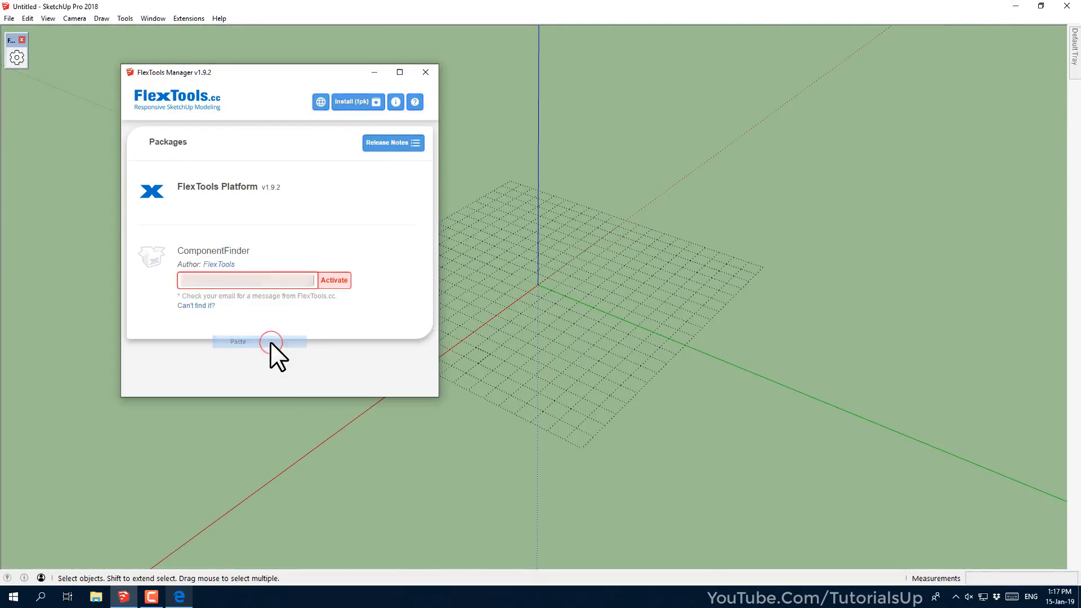
{"action": "left_click", "coordinate": [334, 281]}
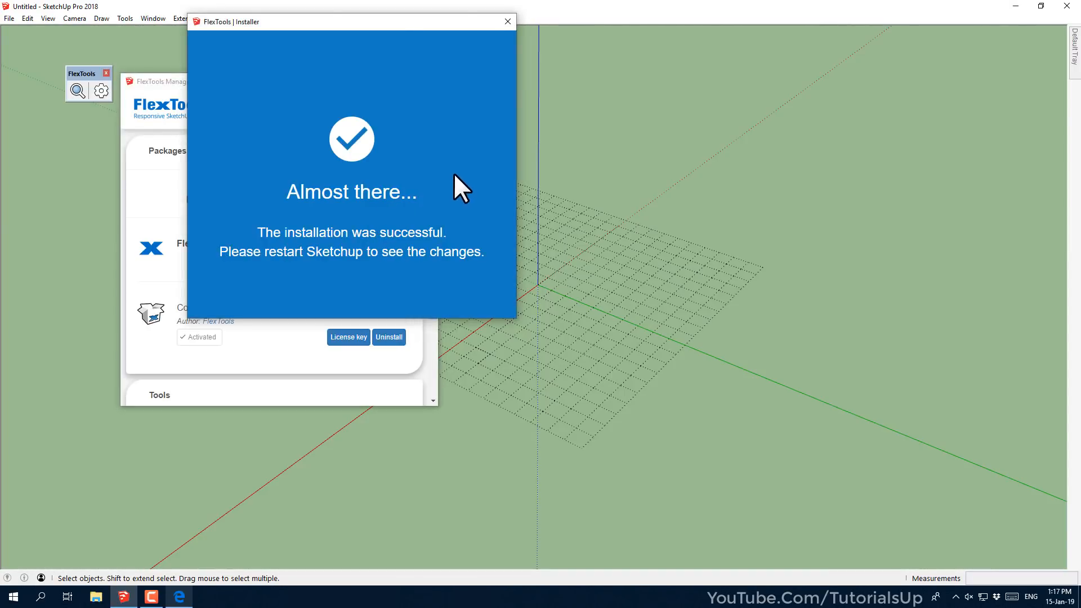
Dismiss the success notice and manager, reposition the toolbar, and launch the ComponentFinder window
{"action": "left_click", "coordinate": [508, 21]}
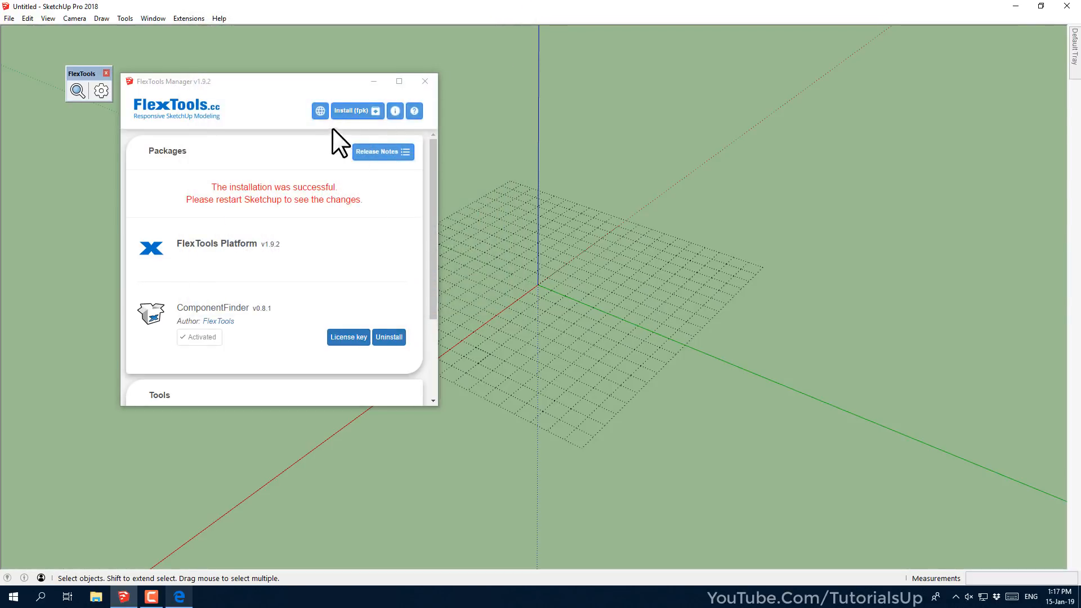
{"action": "left_click", "coordinate": [425, 81]}
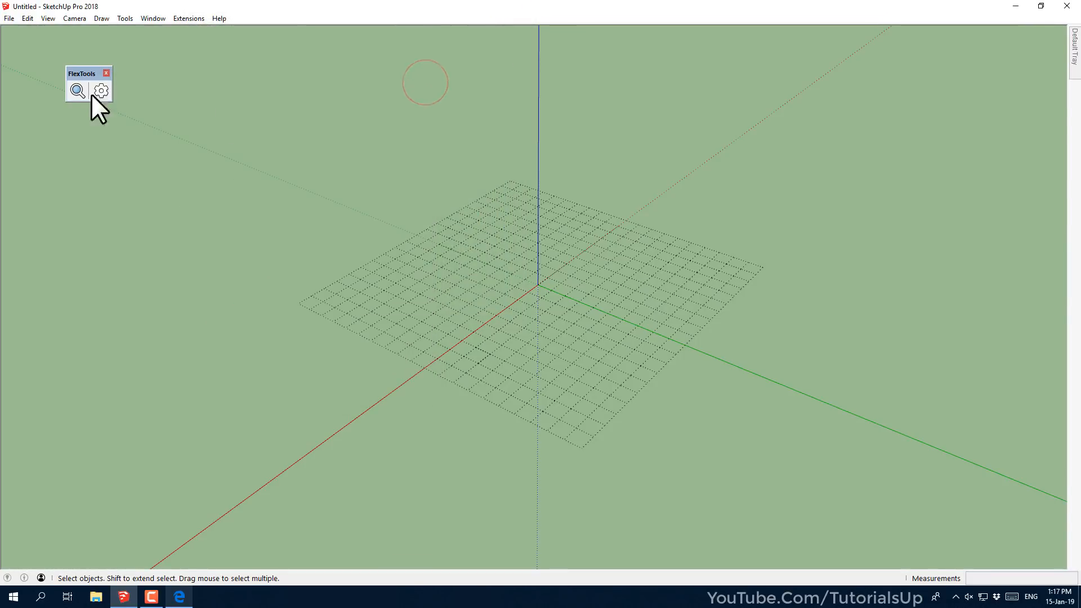
{"action": "left_click_drag", "start_coordinate": [73, 69], "coordinate": [19, 48]}
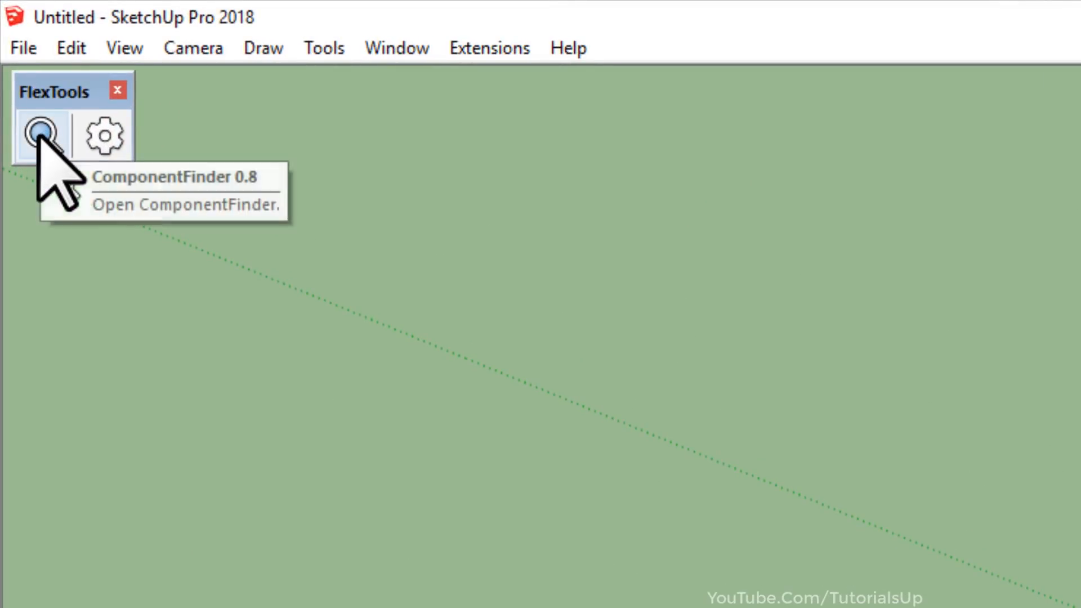
{"action": "left_click", "coordinate": [39, 134]}
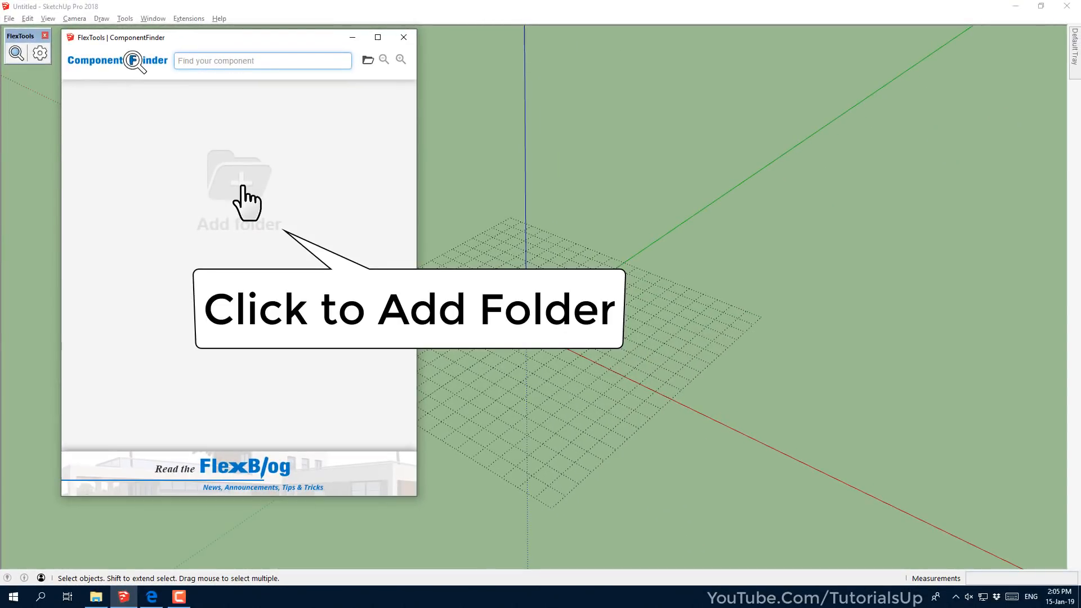
Add the Other folder as a library and place the CPU component near the red axis
{"action": "left_click", "coordinate": [242, 187]}
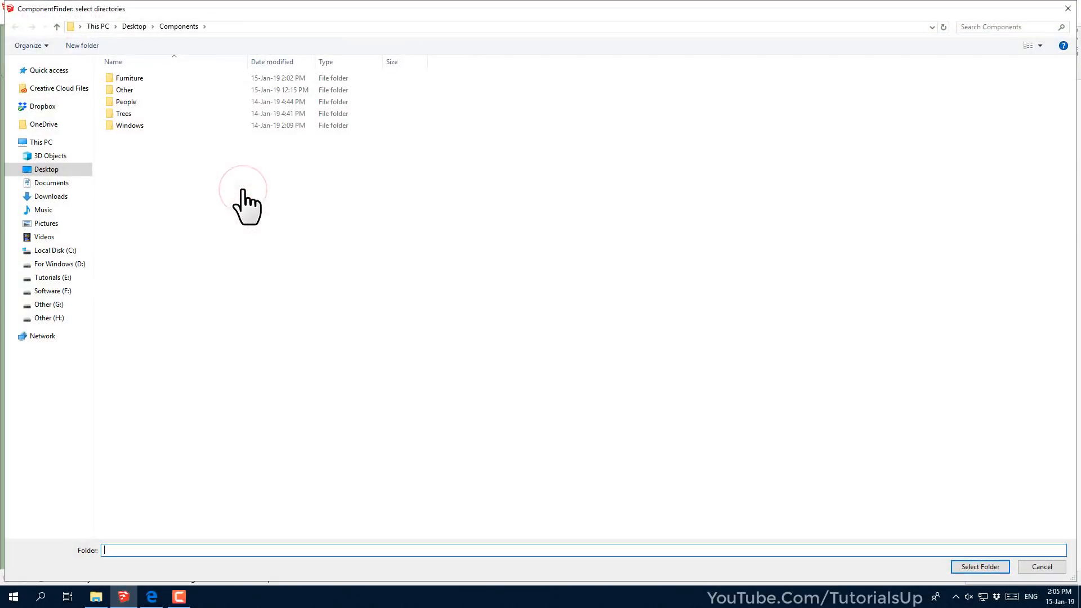
{"action": "left_click", "coordinate": [130, 91]}
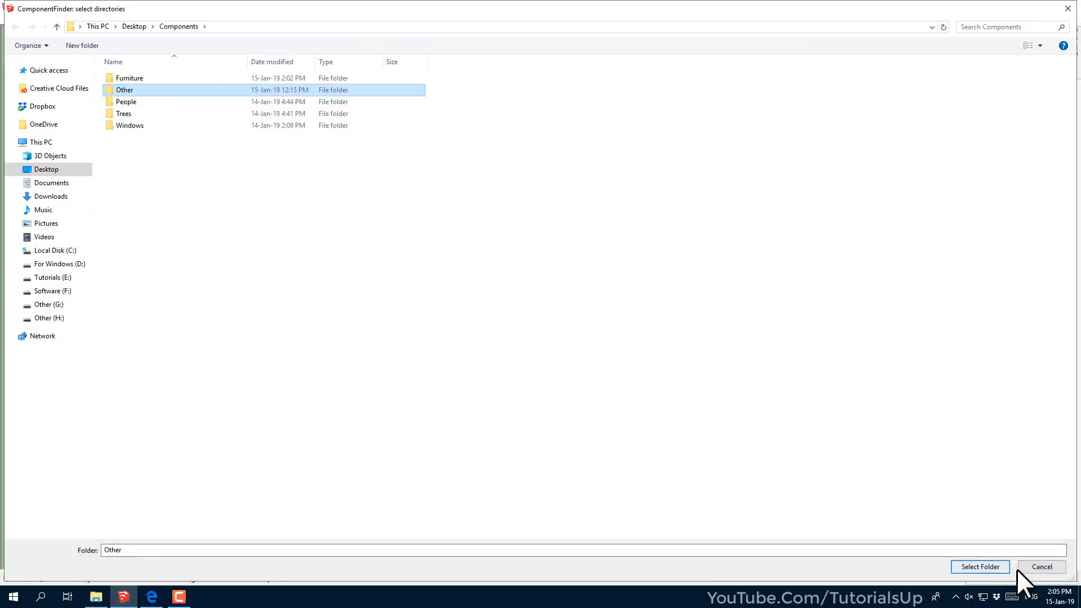
{"action": "left_click", "coordinate": [998, 567]}
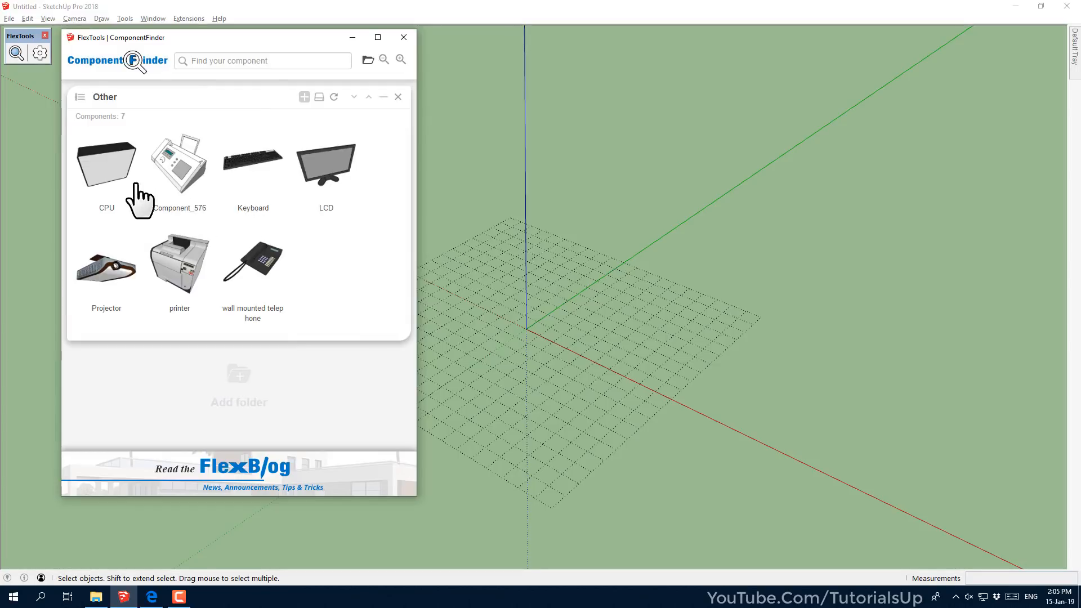
{"action": "left_click", "coordinate": [111, 180]}
{"action": "left_click", "coordinate": [682, 388]}
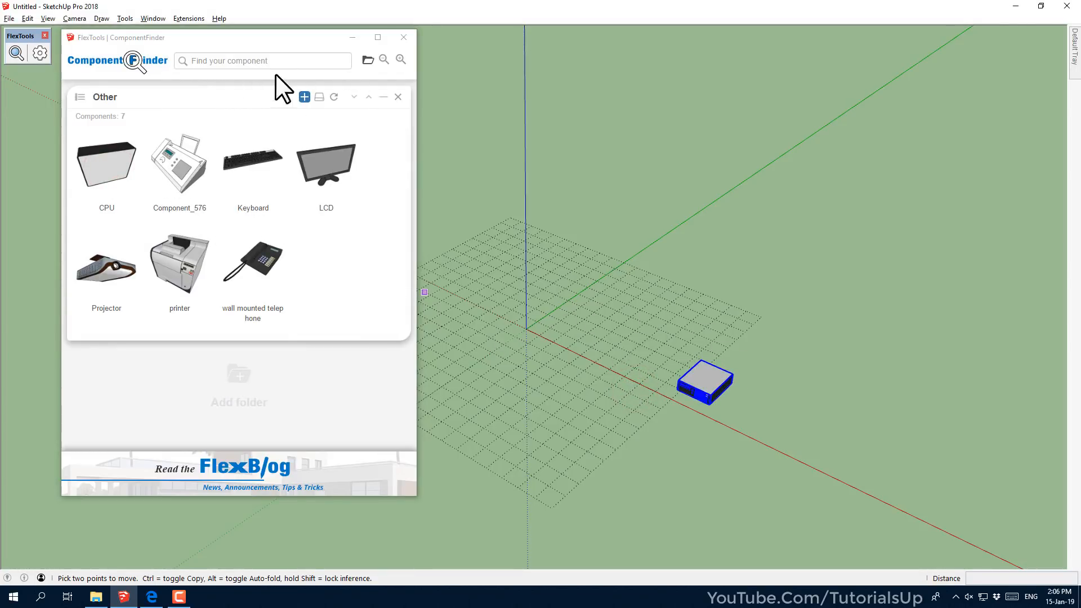
Add the Furniture folder and place the grey Chair(office) beside the CPU
{"action": "left_click", "coordinate": [239, 377]}
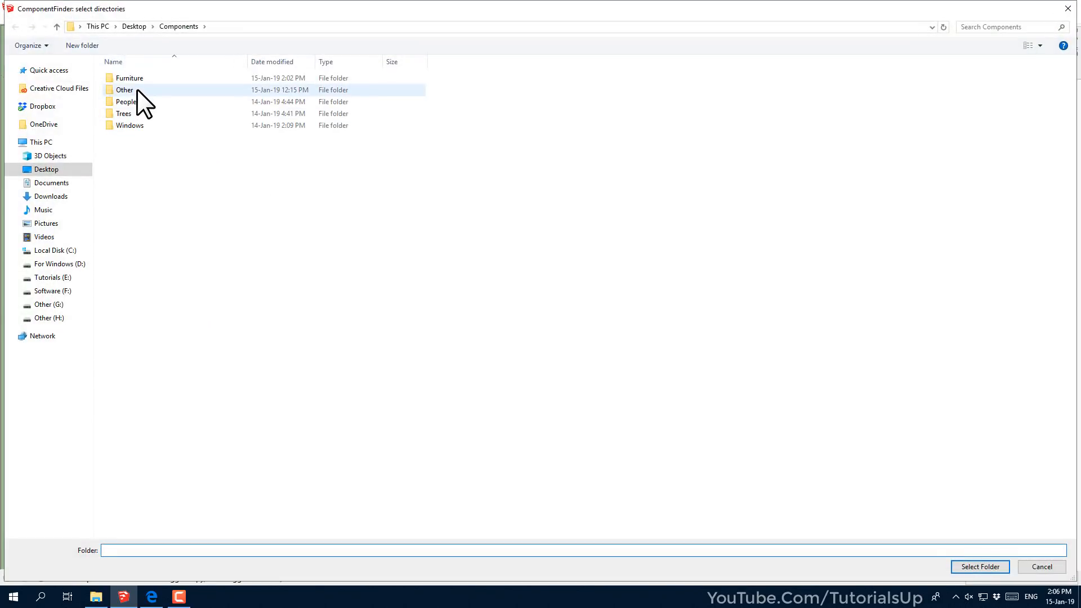
{"action": "left_click", "coordinate": [139, 79]}
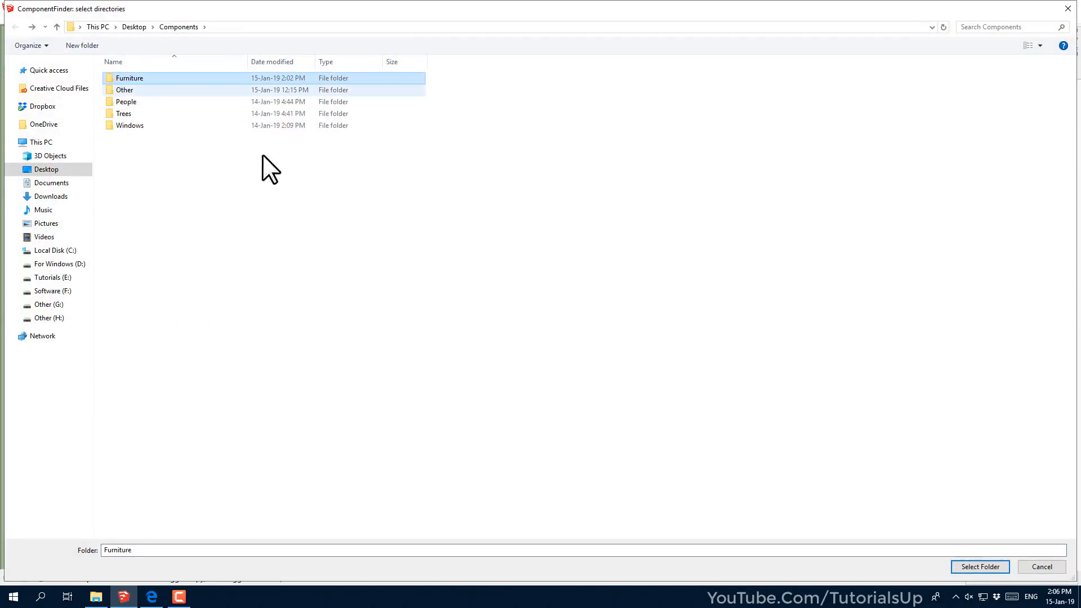
{"action": "left_click", "coordinate": [972, 564]}
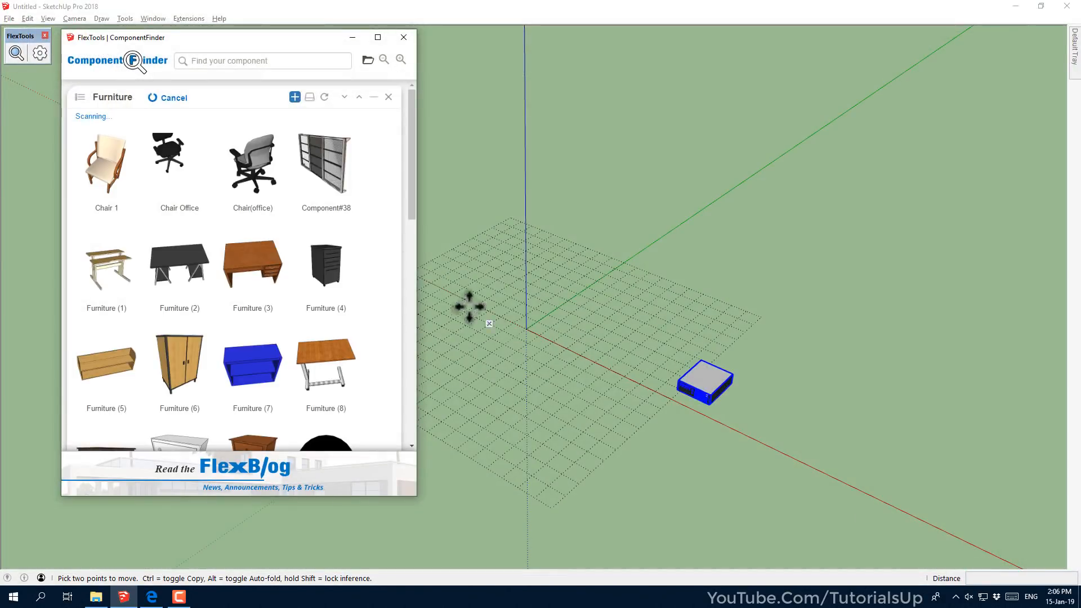
{"action": "left_click_drag", "start_coordinate": [411, 205], "coordinate": [410, 168]}
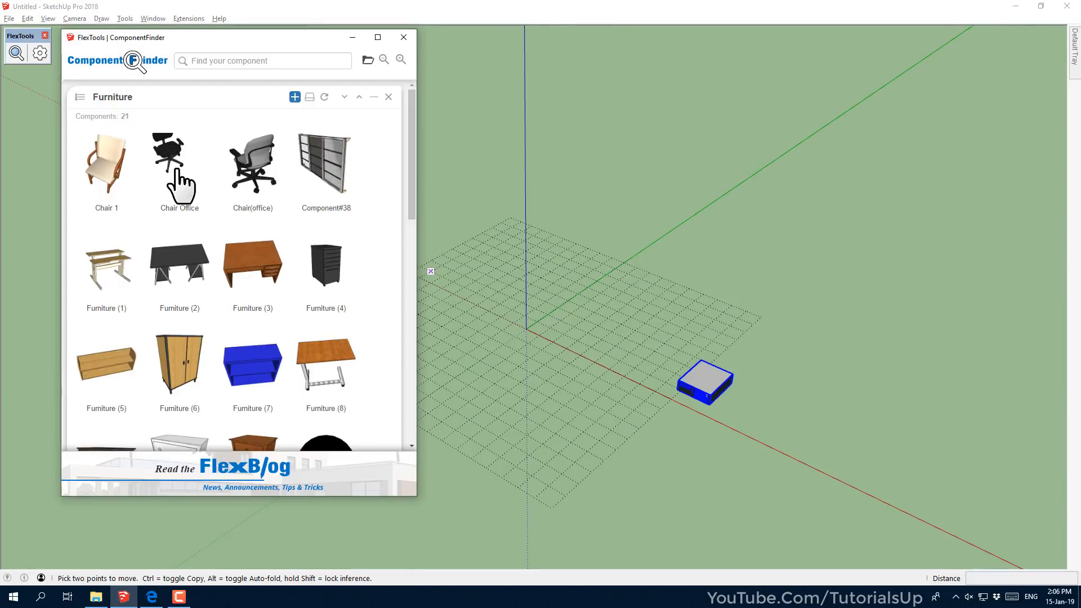
{"action": "left_click", "coordinate": [258, 186]}
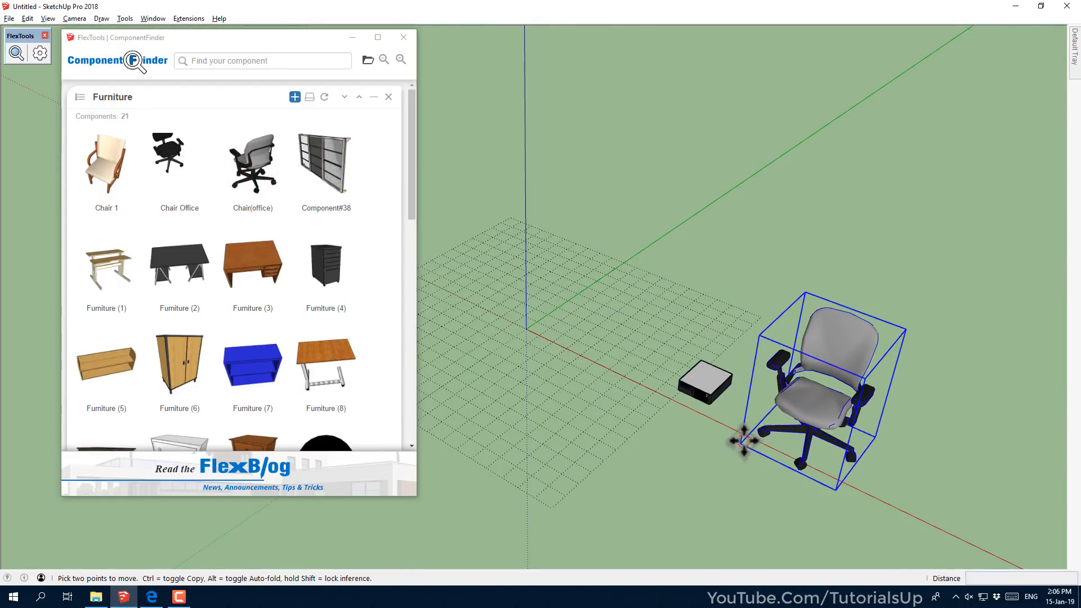
{"action": "left_click", "coordinate": [744, 441]}
{"action": "left_click", "coordinate": [720, 488]}
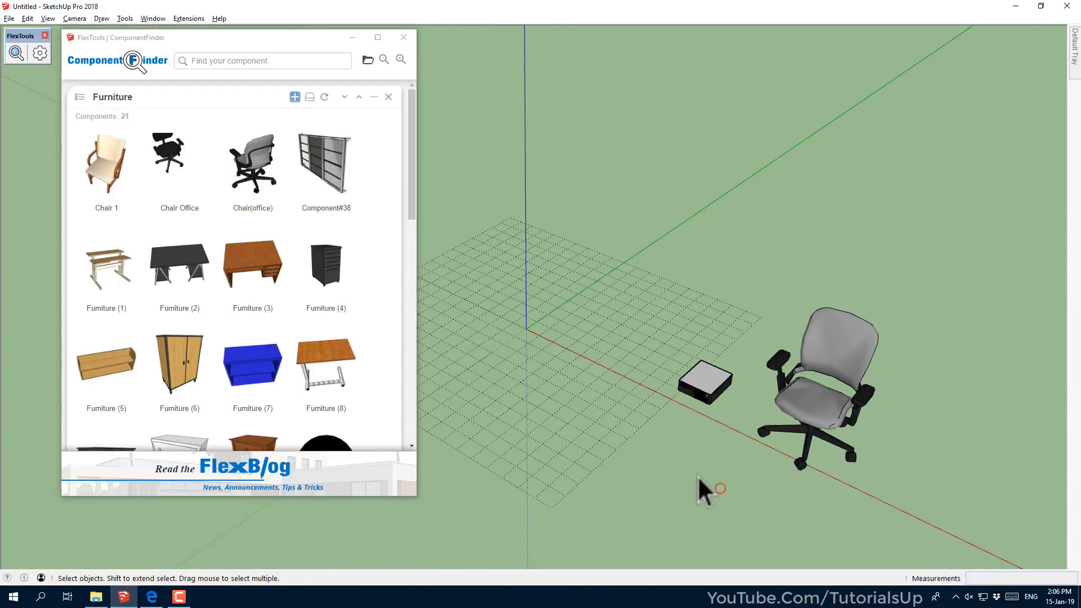
Search 'office' and place the black Chair Office behind the CPU
{"action": "left_click", "coordinate": [272, 61]}
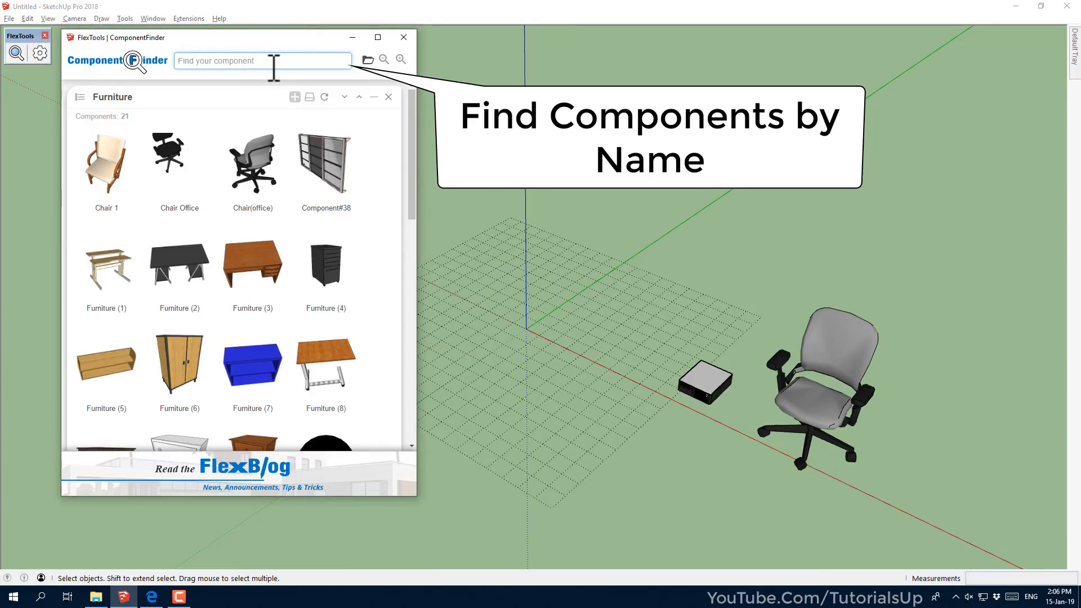
{"action": "type", "text": "offi"}
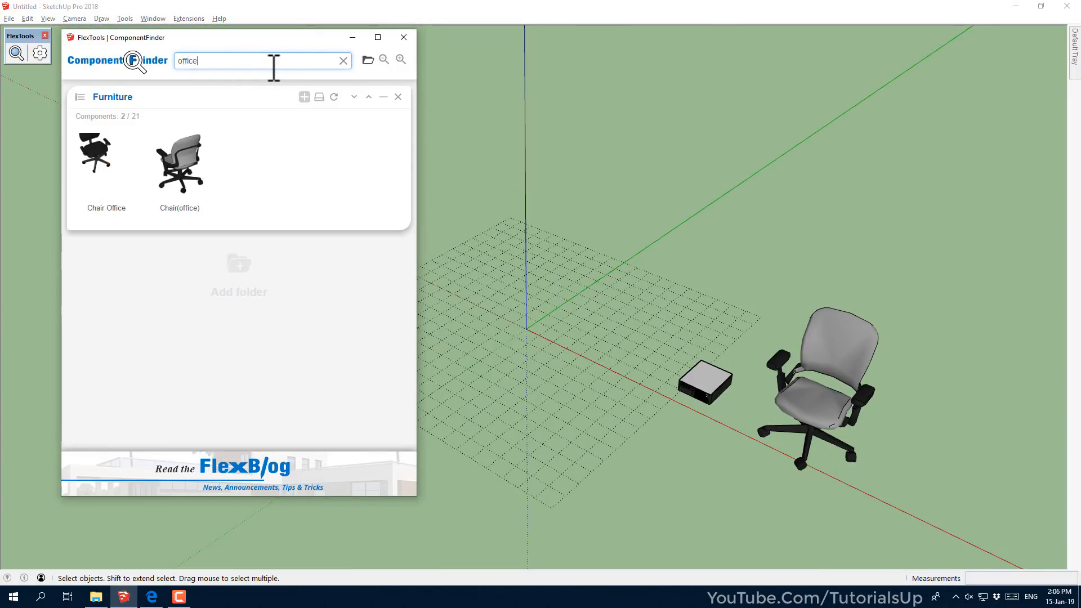
{"action": "type", "text": "ce"}
{"action": "left_click", "coordinate": [104, 183]}
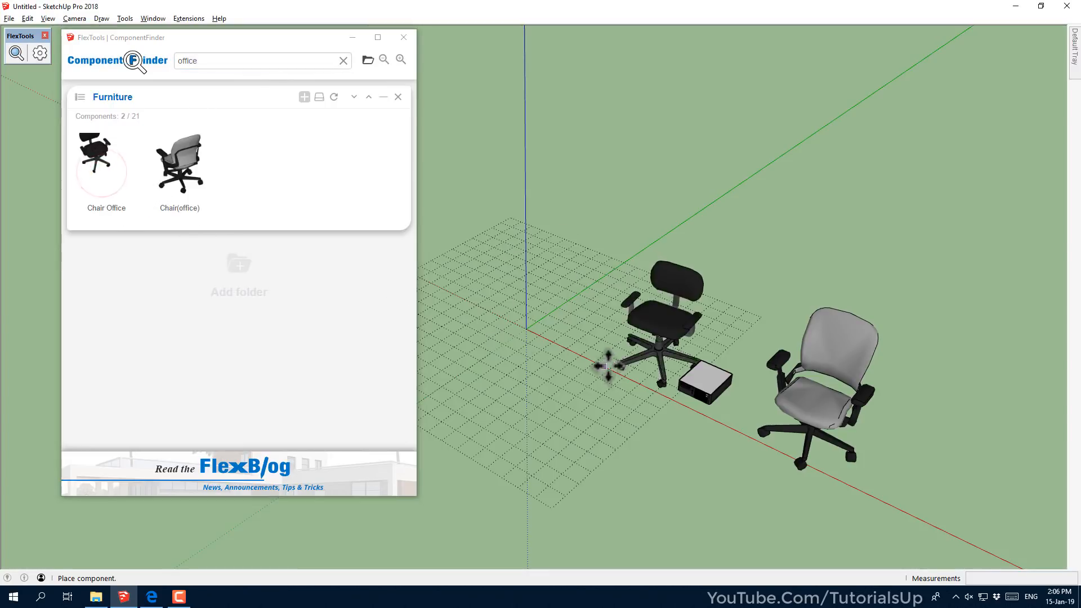
{"action": "left_click", "coordinate": [578, 381]}
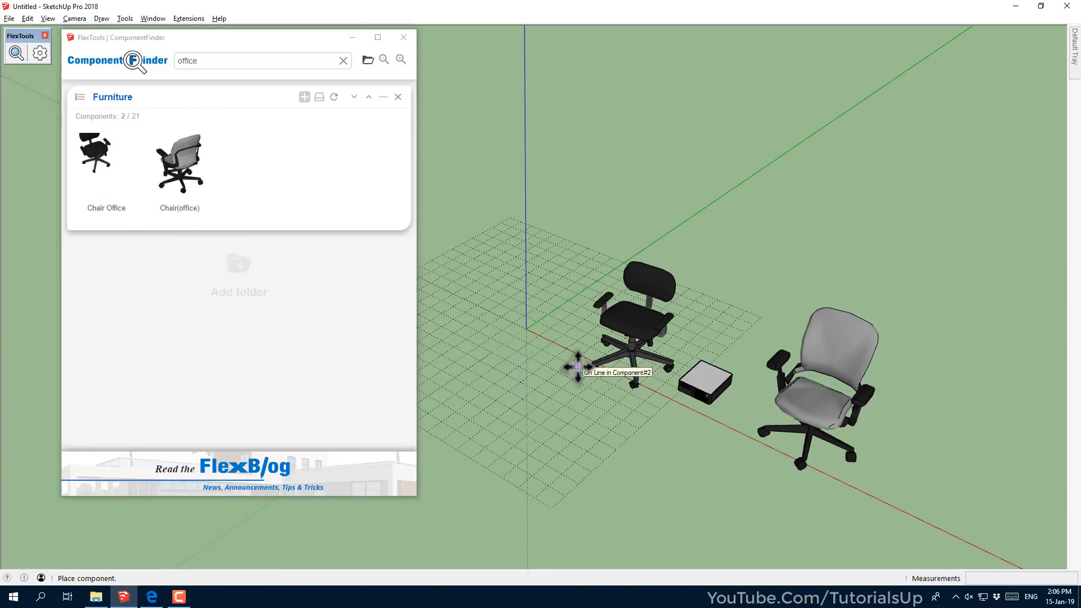
Search '9' and place the Furniture (9) desk behind the black chair
{"action": "left_click", "coordinate": [223, 62]}
{"action": "key", "text": "BackSpace"}
{"action": "key", "text": "BackSpace"}
{"action": "key", "text": "BackSpace"}
{"action": "key", "text": "BackSpace"}
{"action": "key", "text": "BackSpace"}
{"action": "key", "text": "BackSpace"}
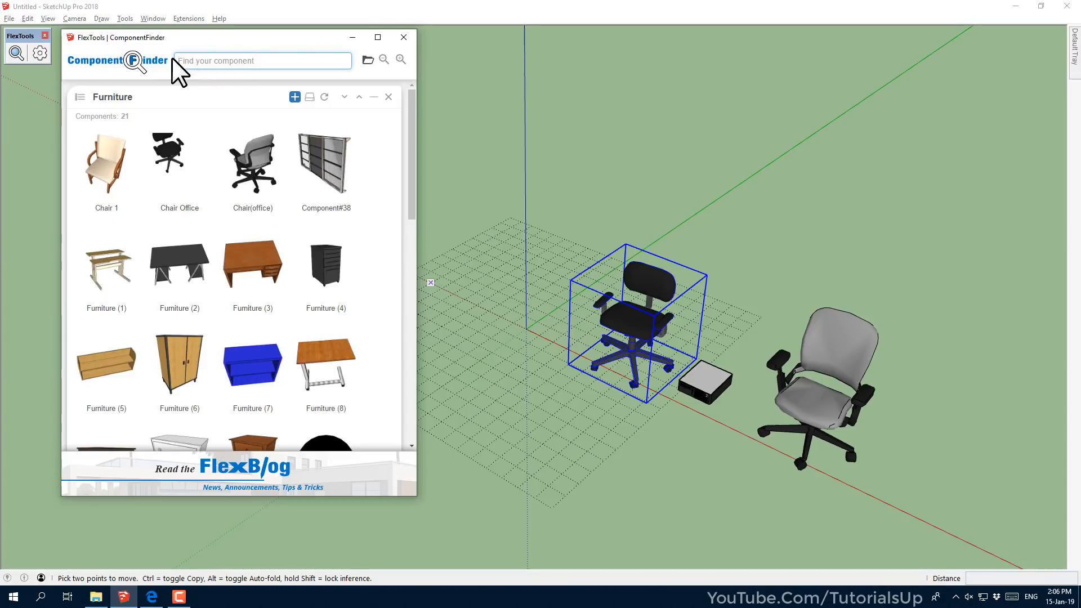
{"action": "type", "text": "9"}
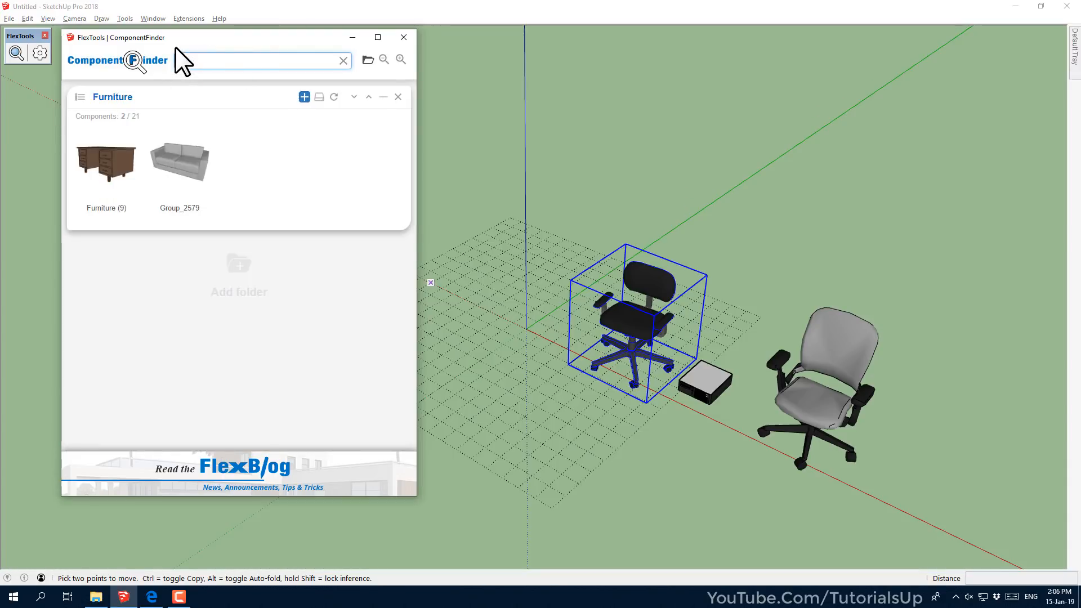
{"action": "left_click", "coordinate": [116, 179]}
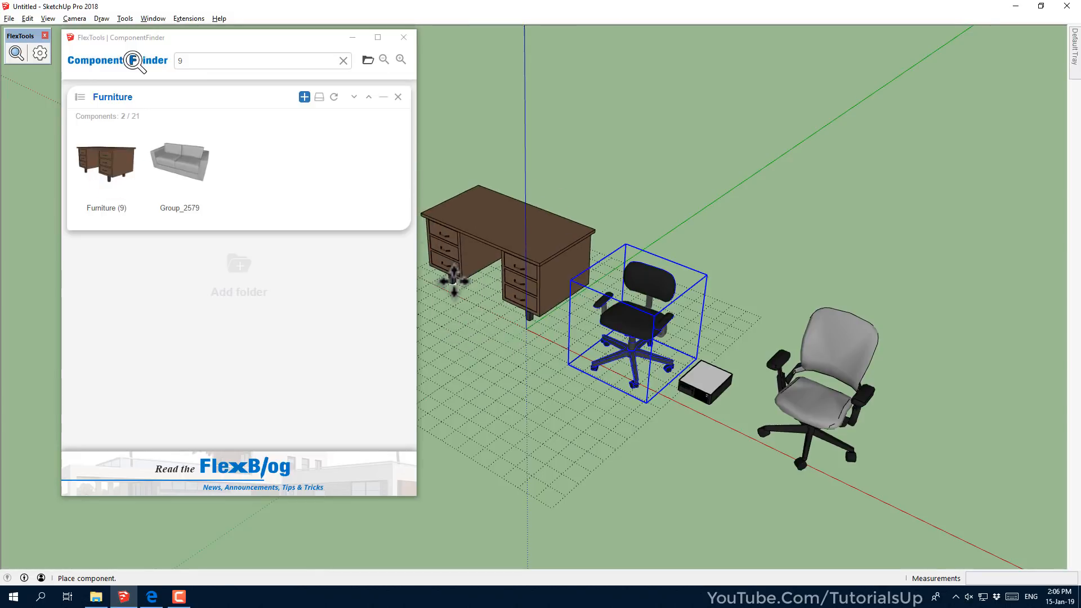
{"action": "left_click", "coordinate": [454, 280]}
{"action": "left_click", "coordinate": [296, 376]}
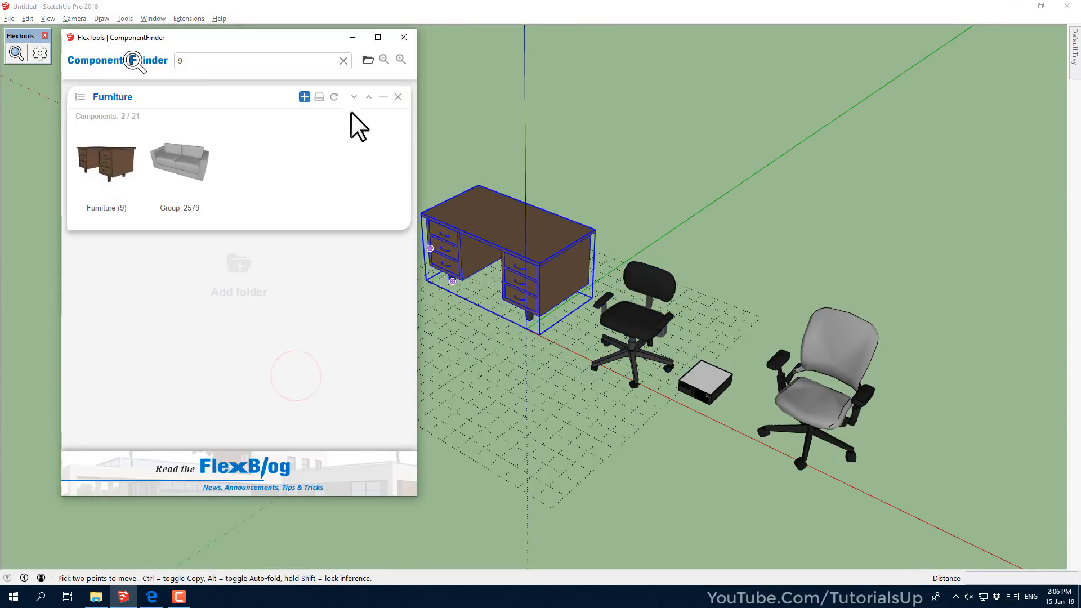
Clear the search and collapse the Furniture and Other folder tabs
{"action": "left_click", "coordinate": [344, 60]}
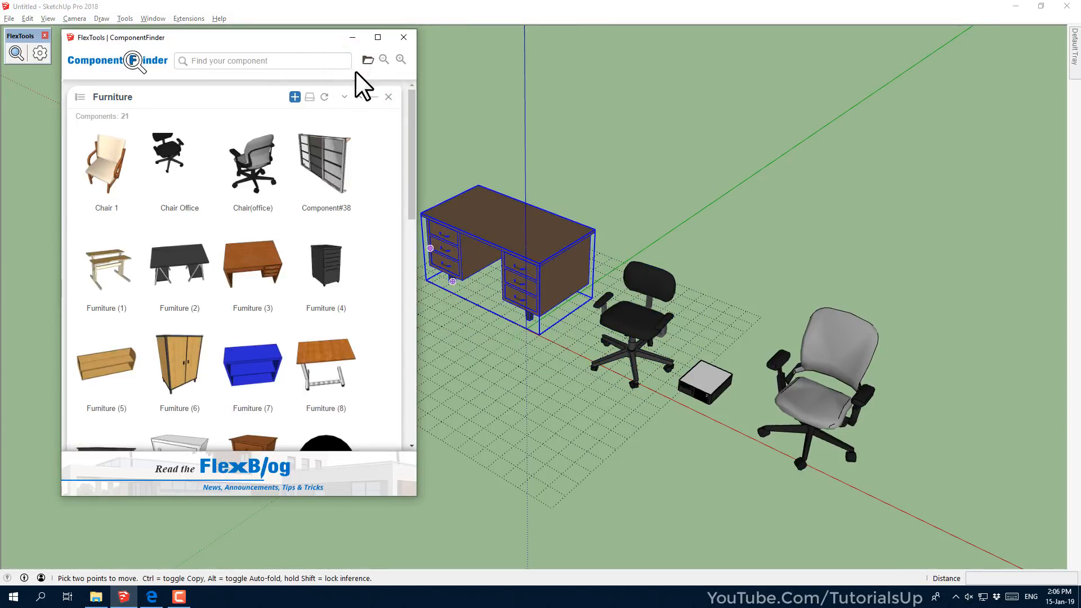
{"action": "left_click", "coordinate": [373, 97]}
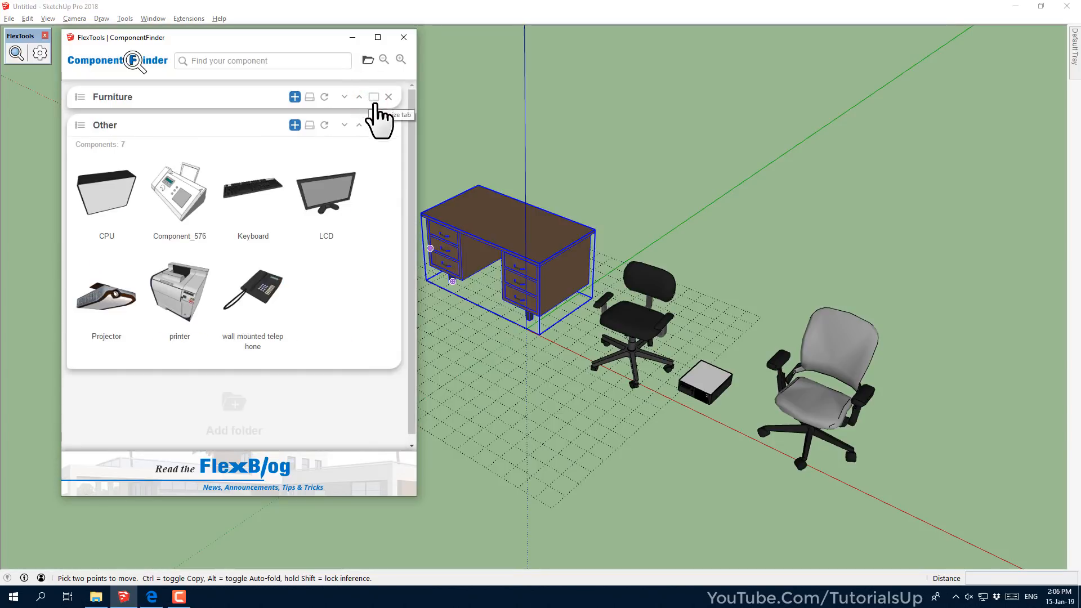
{"action": "left_click", "coordinate": [370, 125]}
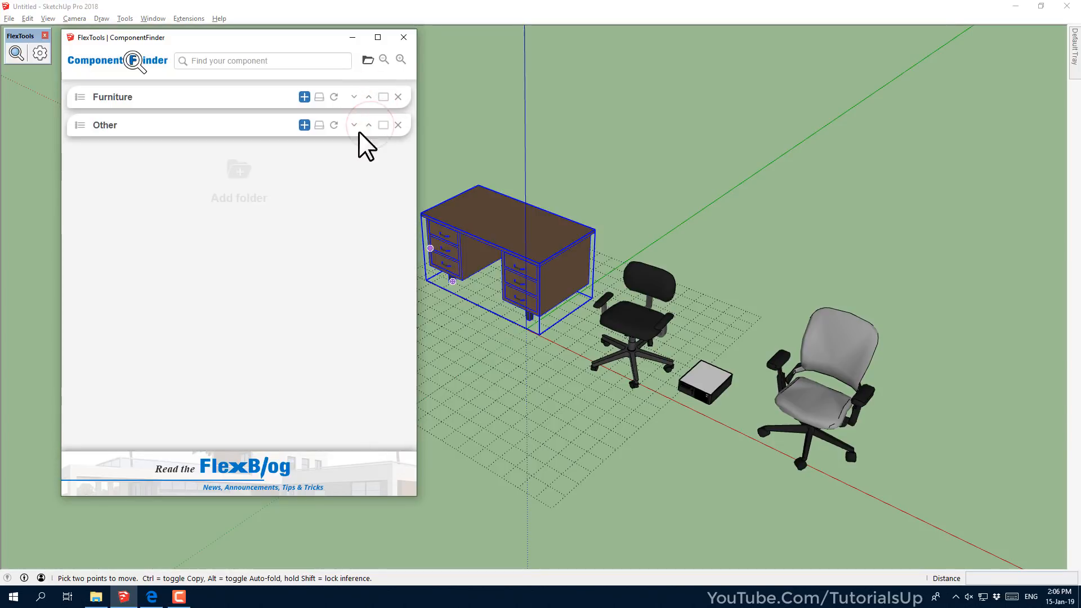
Add the Windows folder as a collapsed tab and move it below Furniture and Other
{"action": "left_click", "coordinate": [243, 169]}
{"action": "double_click", "coordinate": [131, 126]}
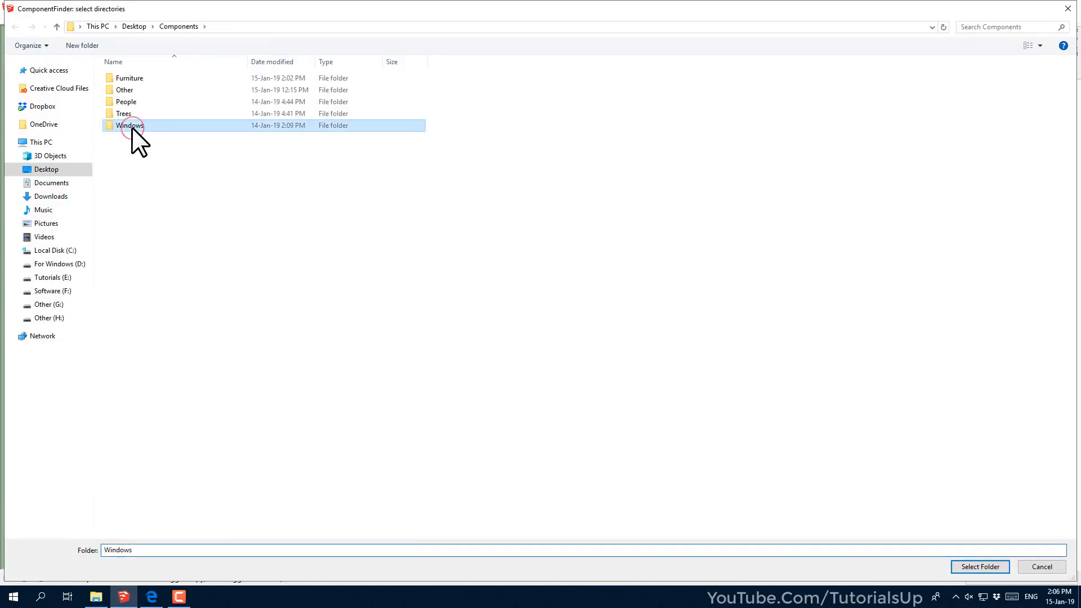
{"action": "left_click", "coordinate": [16, 26]}
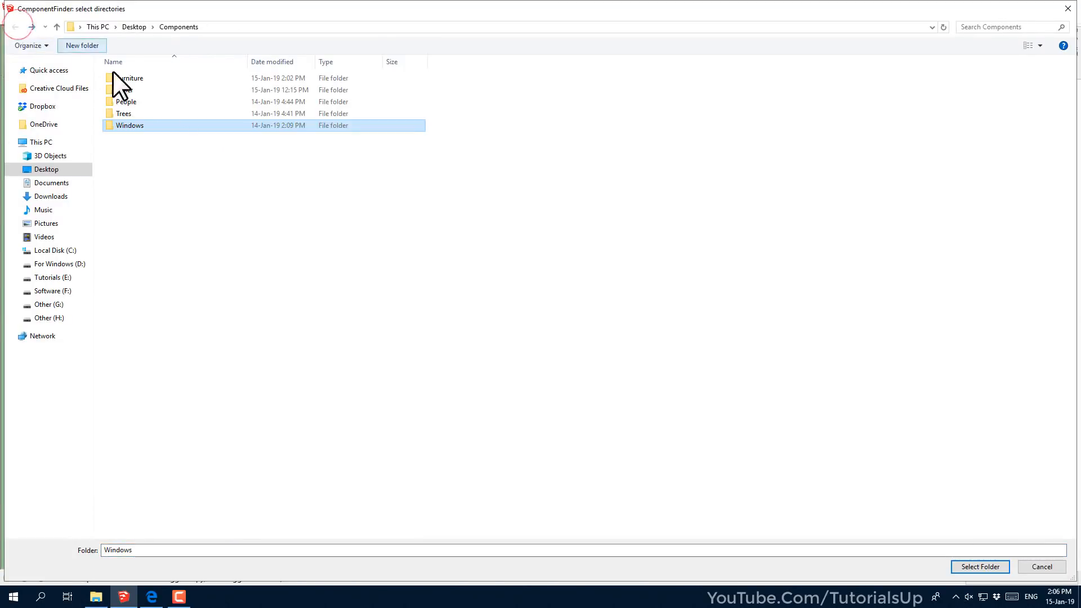
{"action": "left_click", "coordinate": [964, 566]}
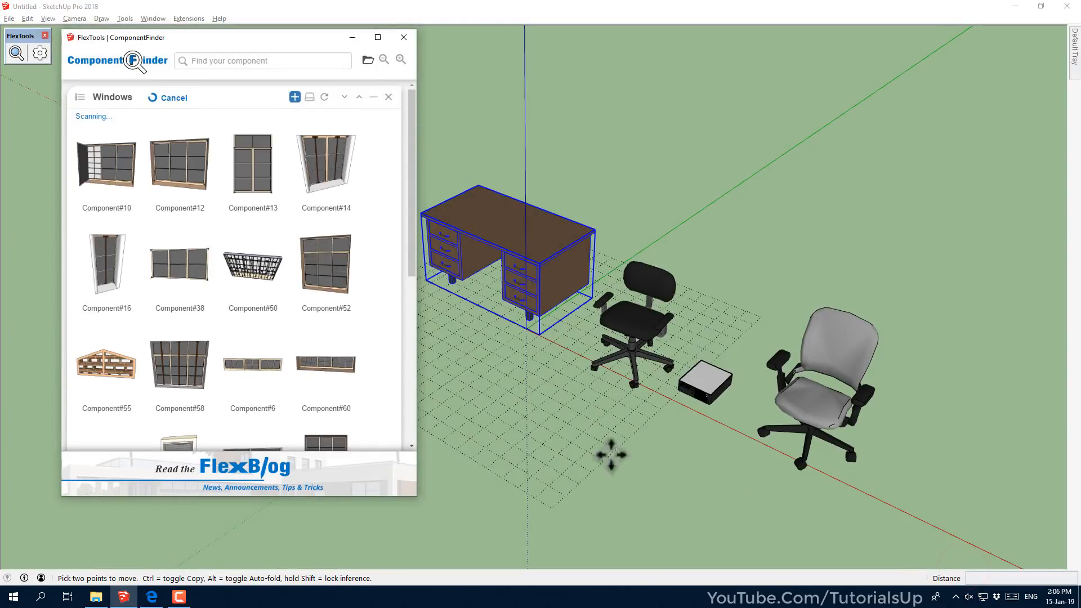
{"action": "left_click", "coordinate": [373, 98]}
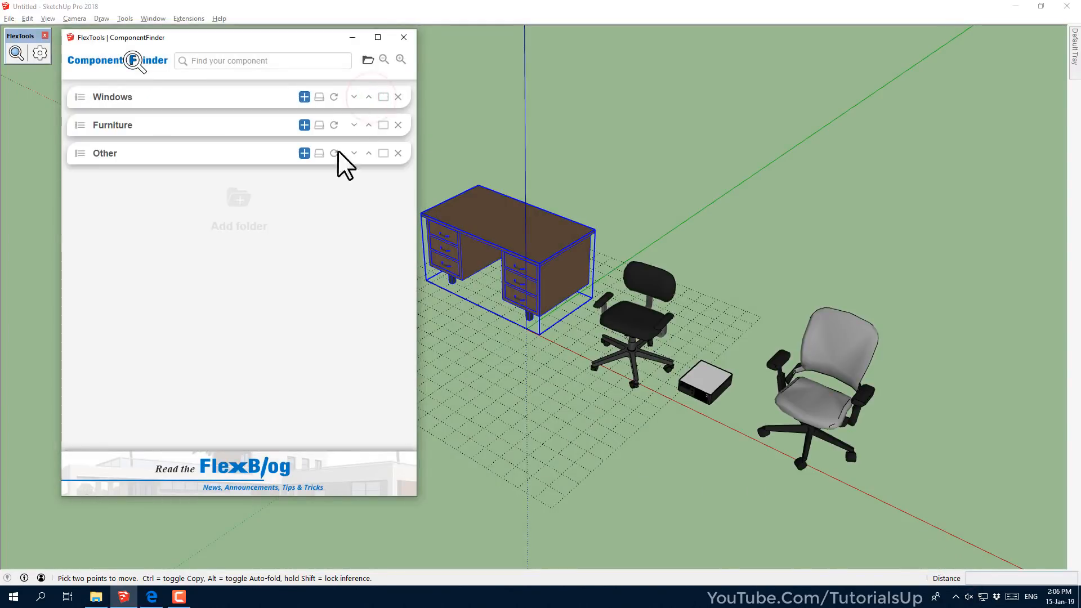
{"action": "left_click", "coordinate": [354, 98]}
{"action": "left_click", "coordinate": [353, 125]}
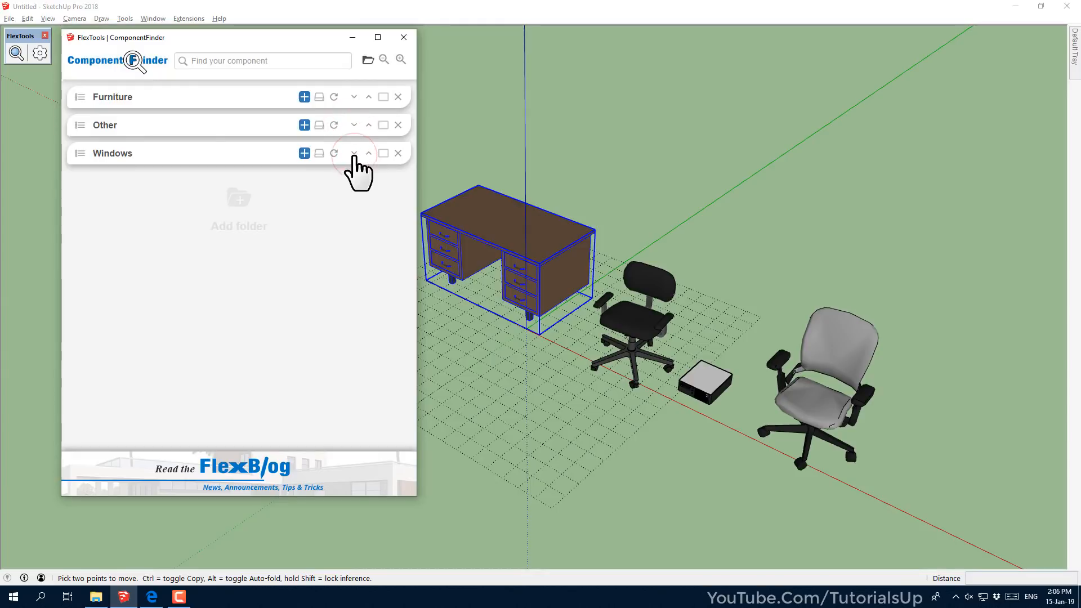
Add the Desktop Components folder as a new ComponentFinder tab
{"action": "left_click", "coordinate": [233, 205]}
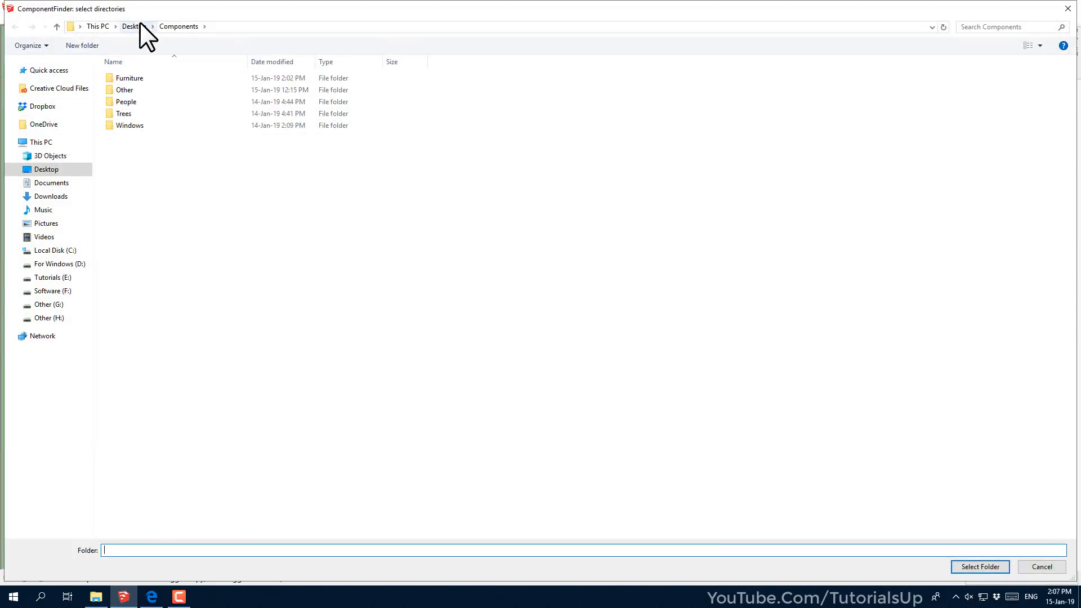
{"action": "left_click", "coordinate": [140, 24]}
{"action": "left_click", "coordinate": [174, 134]}
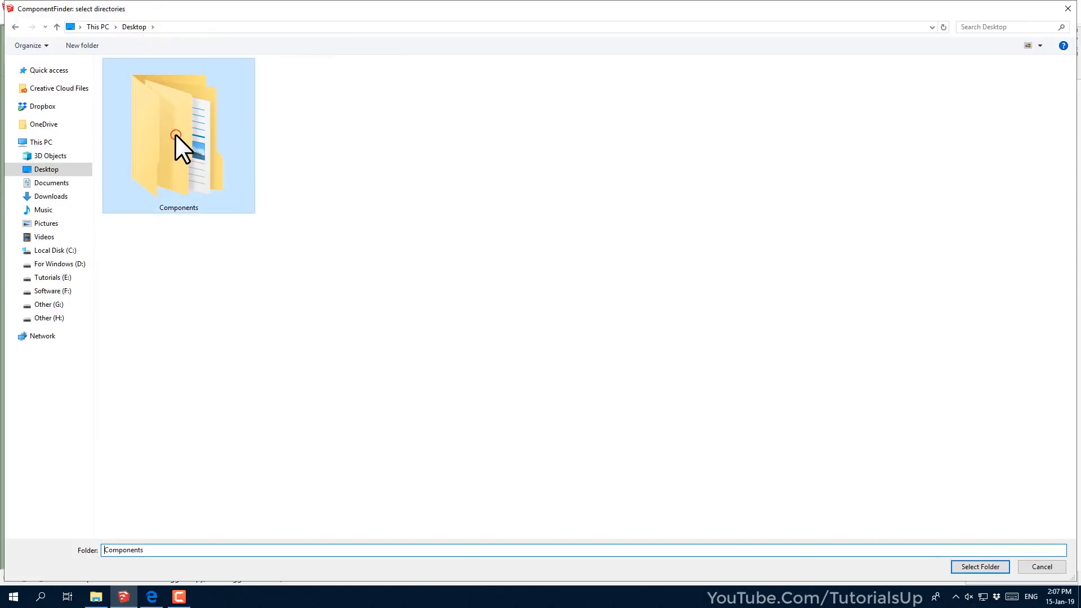
{"action": "left_click", "coordinate": [979, 566]}
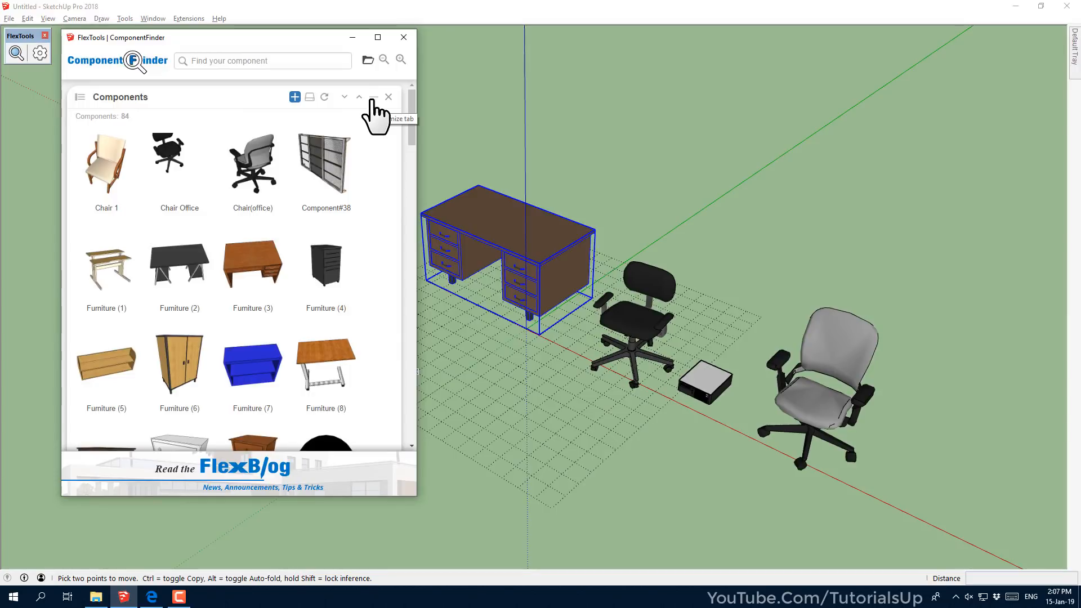
Place a tall tree and the FaceMeImage_7 tree from the Trees subfolder into the model
{"action": "left_click", "coordinate": [79, 99]}
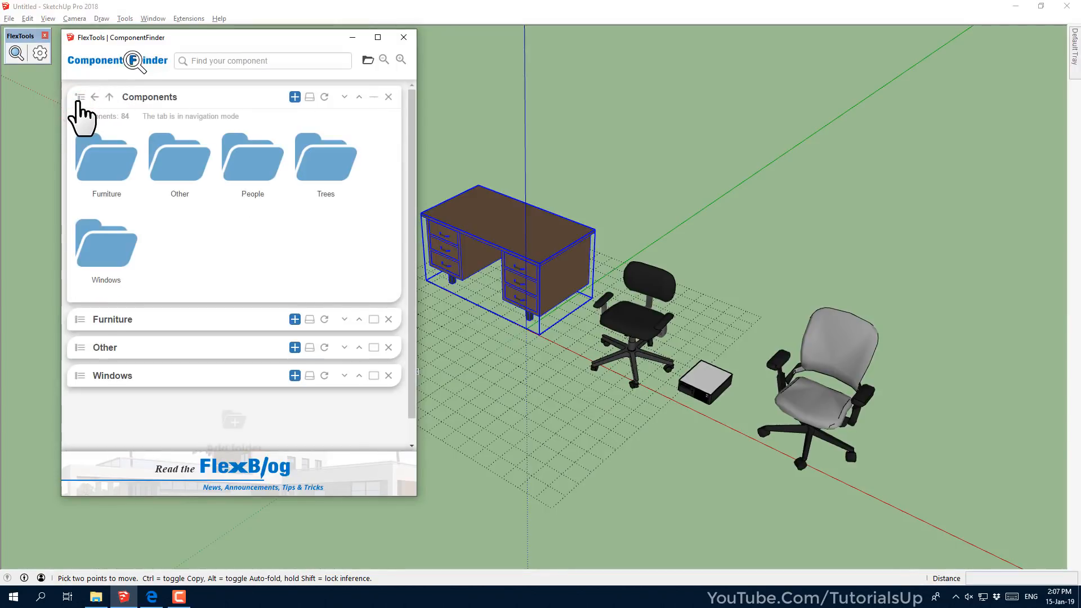
{"action": "left_click", "coordinate": [330, 172]}
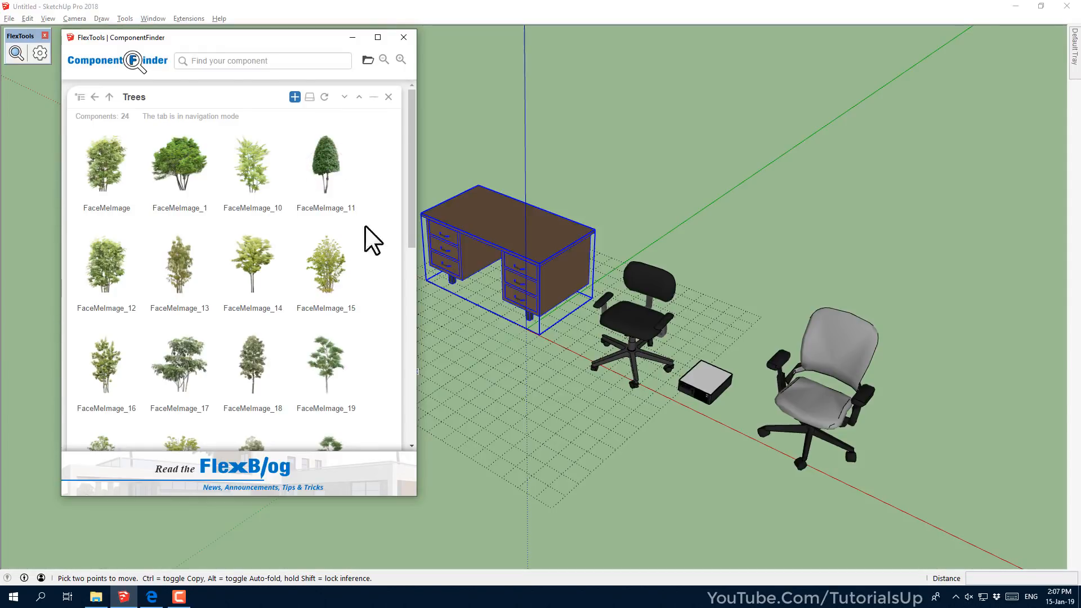
{"action": "scroll", "coordinate": [350, 256], "scroll_direction": "down", "scroll_amount": 5}
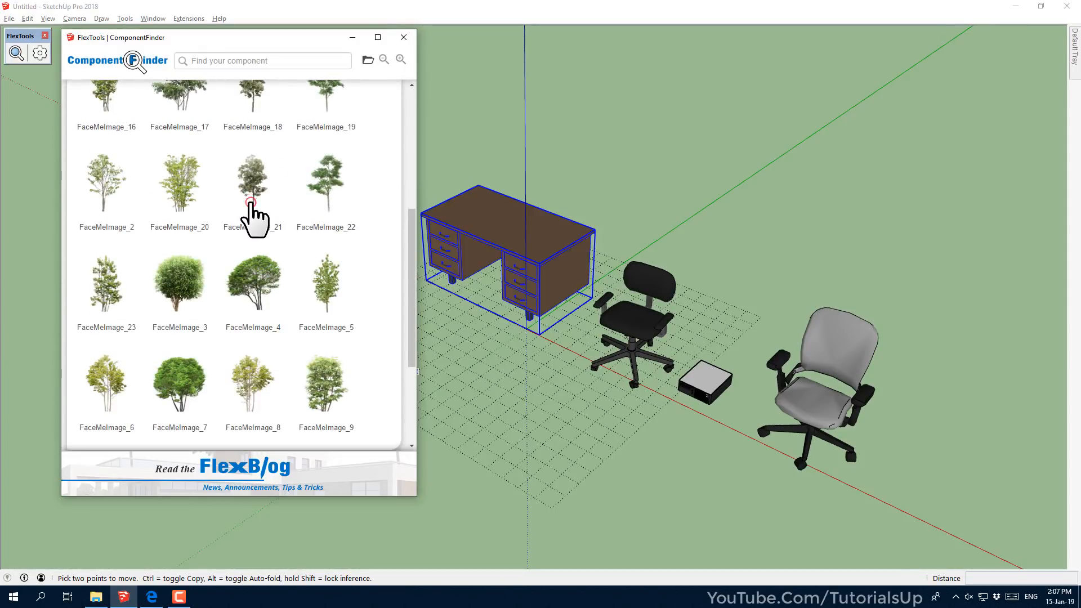
{"action": "left_click", "coordinate": [251, 202]}
{"action": "scroll", "coordinate": [439, 259], "scroll_direction": "down", "scroll_amount": 1}
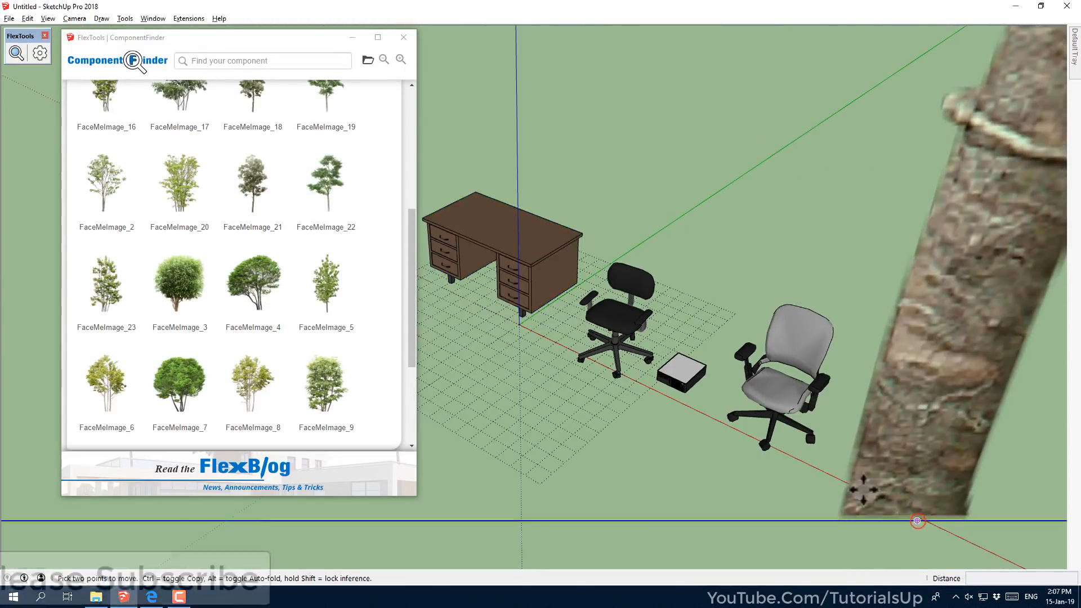
{"action": "scroll", "coordinate": [538, 287], "scroll_direction": "down", "scroll_amount": 4}
{"action": "scroll", "coordinate": [652, 489], "scroll_direction": "down", "scroll_amount": 6}
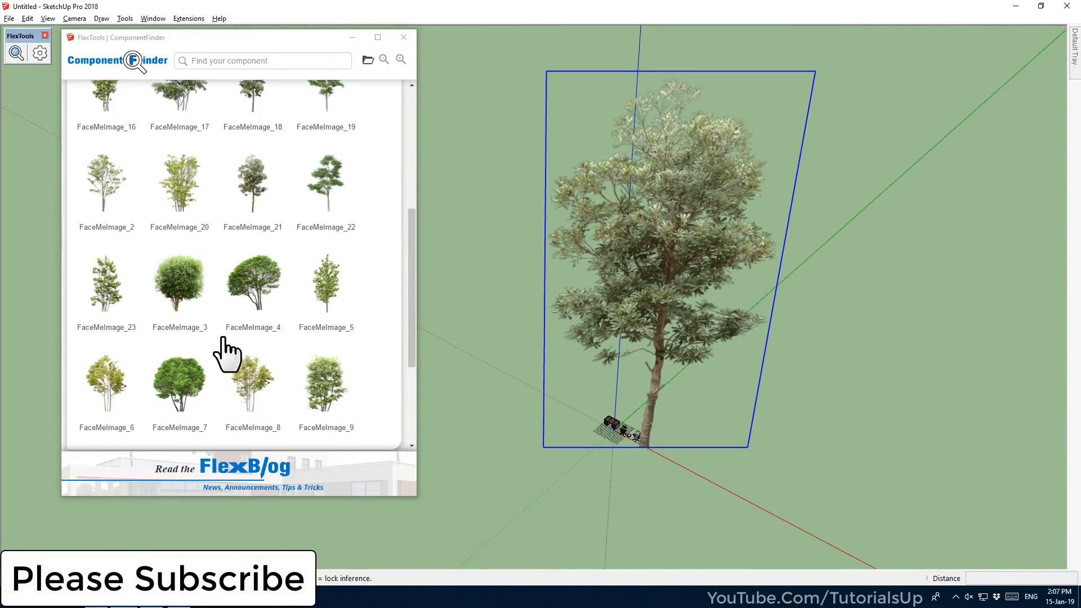
{"action": "left_click", "coordinate": [193, 393]}
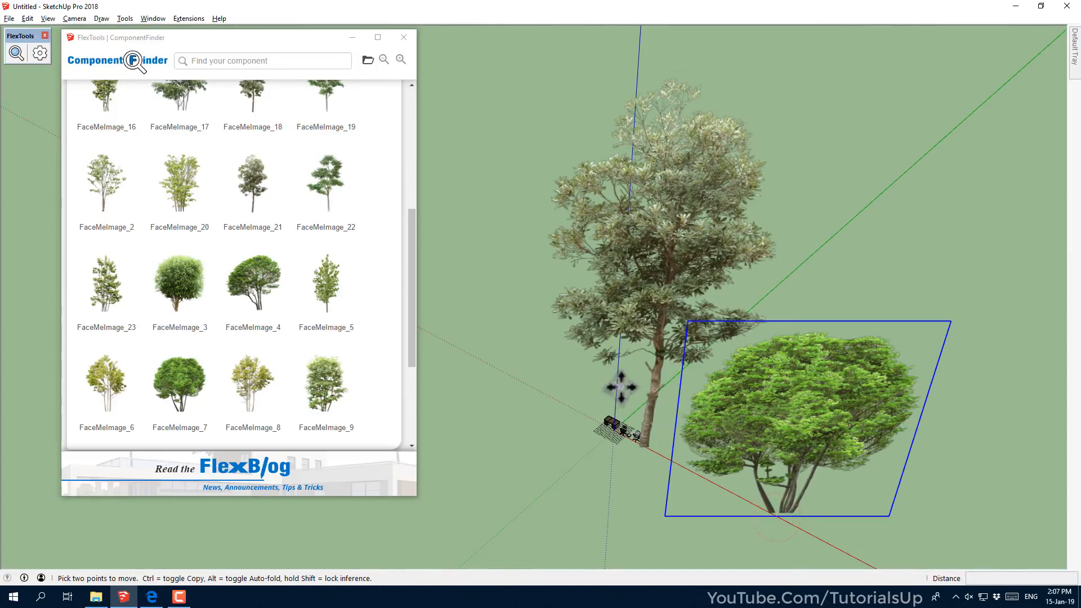
{"action": "middle_click_drag", "start_coordinate": [600, 390], "coordinate": [654, 359]}
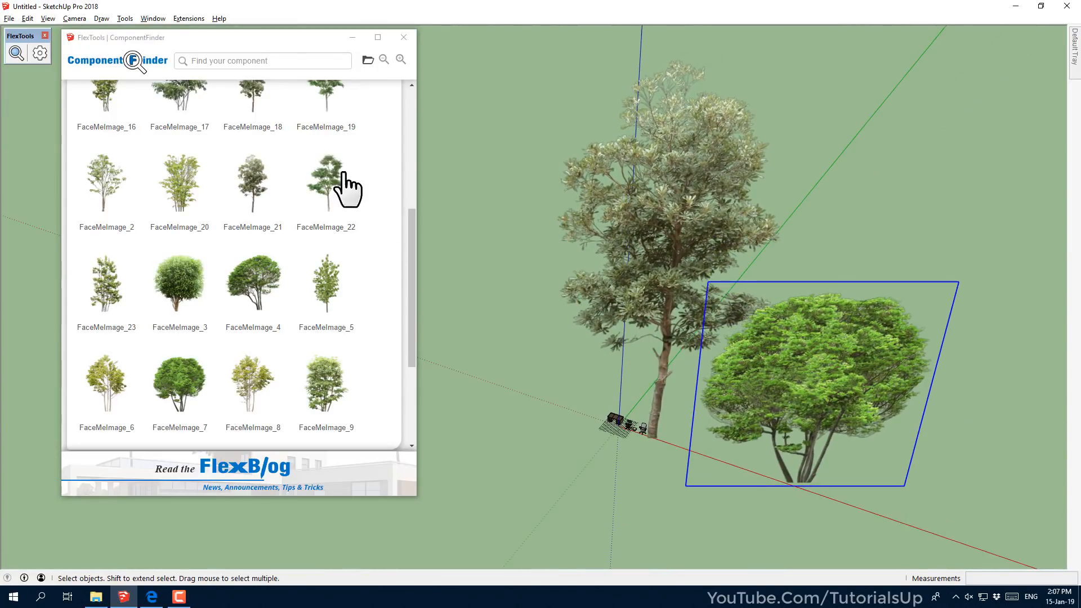
{"action": "scroll", "coordinate": [343, 191], "scroll_direction": "up", "scroll_amount": 5}
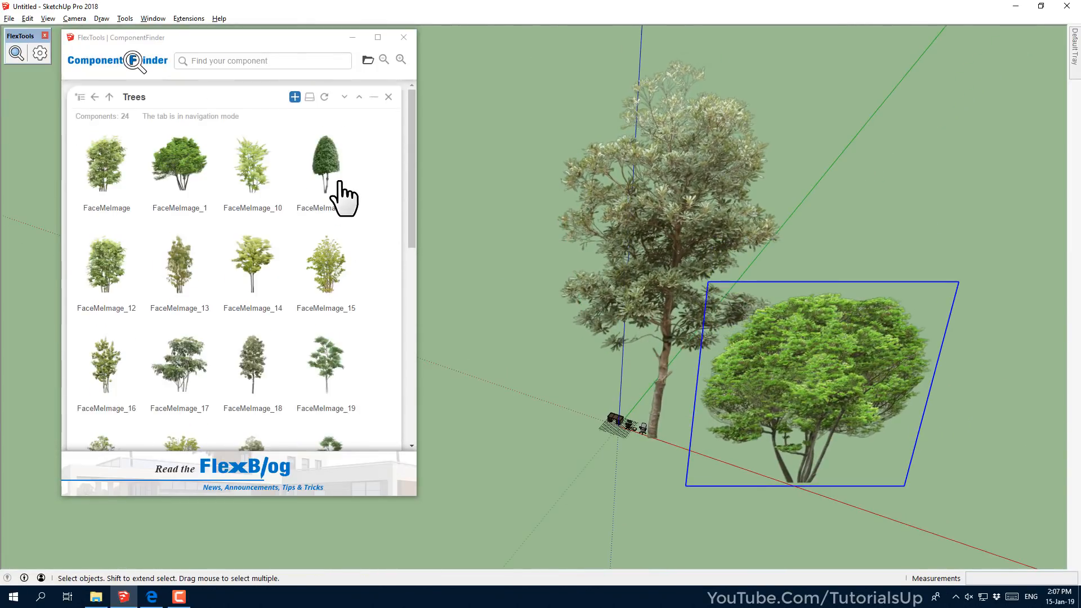
Navigate Components back from Trees, collapse it, and delete the Other tab
{"action": "left_click", "coordinate": [80, 98]}
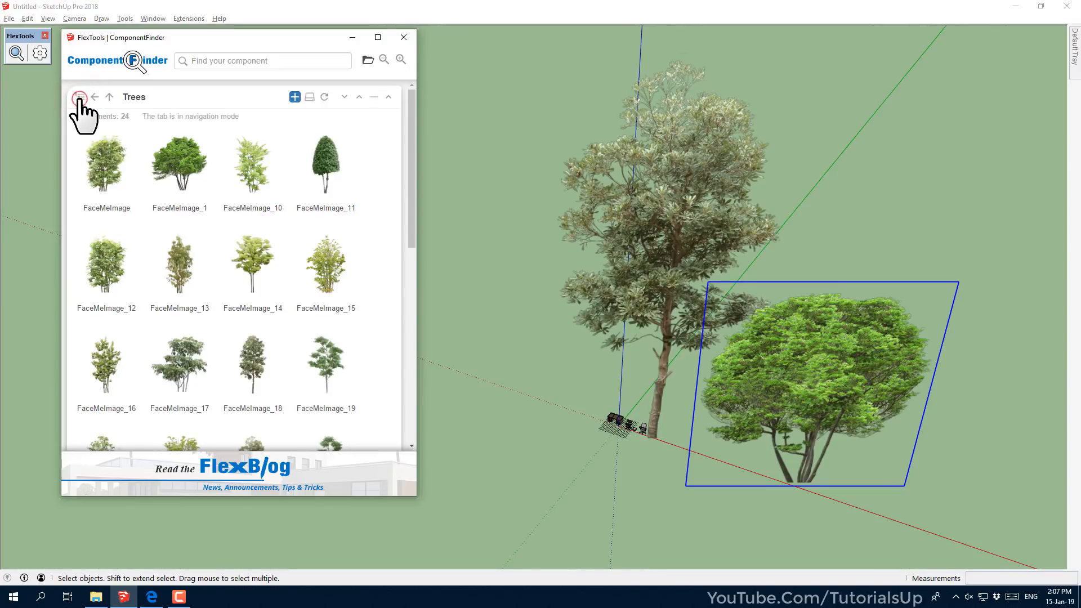
{"action": "left_click", "coordinate": [94, 98]}
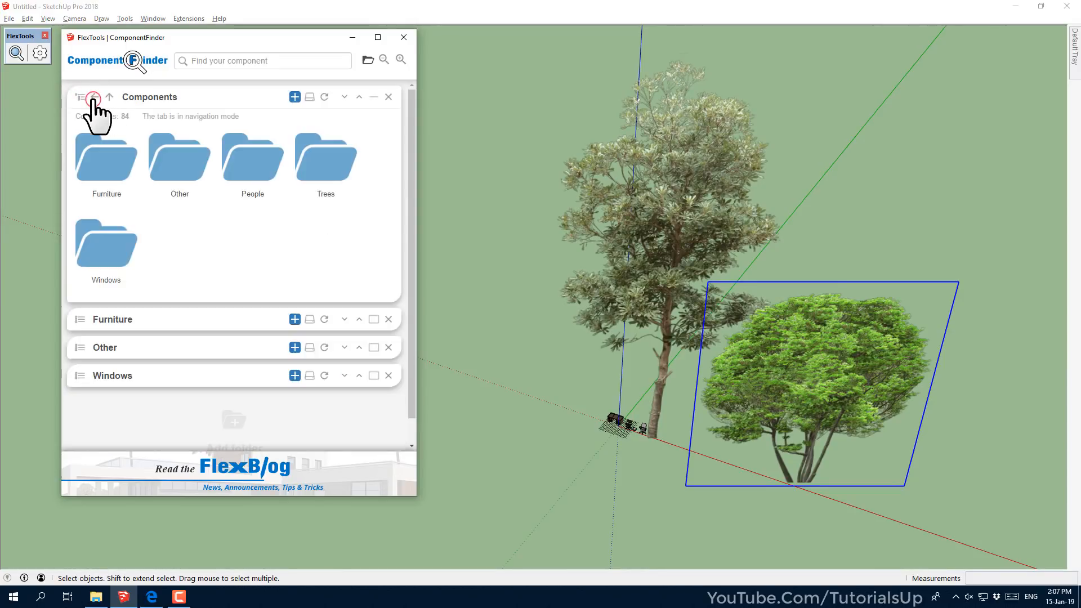
{"action": "left_click", "coordinate": [374, 97]}
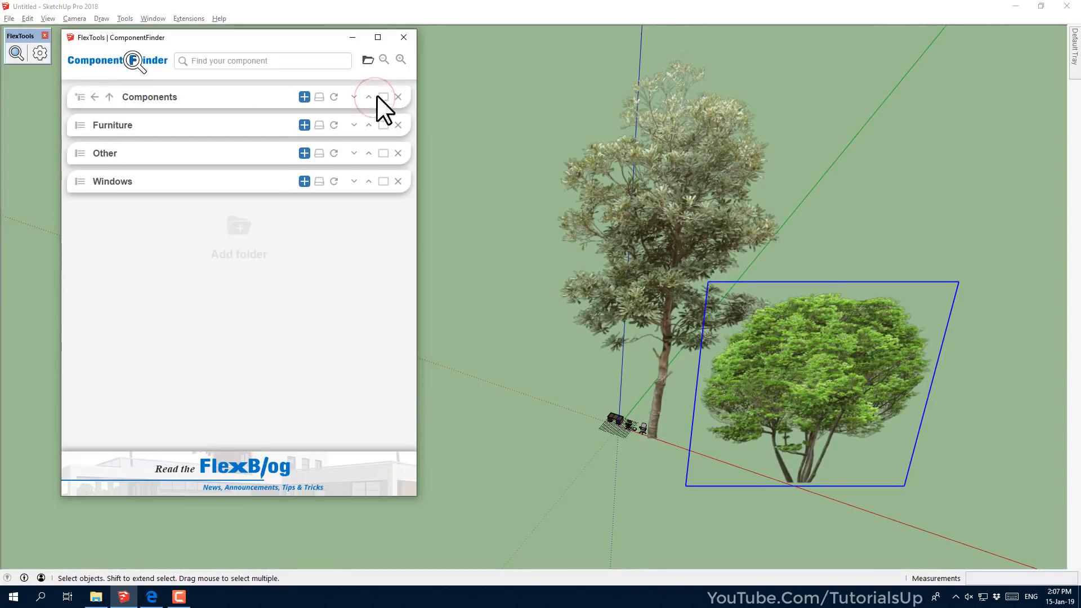
{"action": "left_click", "coordinate": [398, 154]}
{"action": "middle_click_drag", "start_coordinate": [792, 416], "coordinate": [639, 499]}
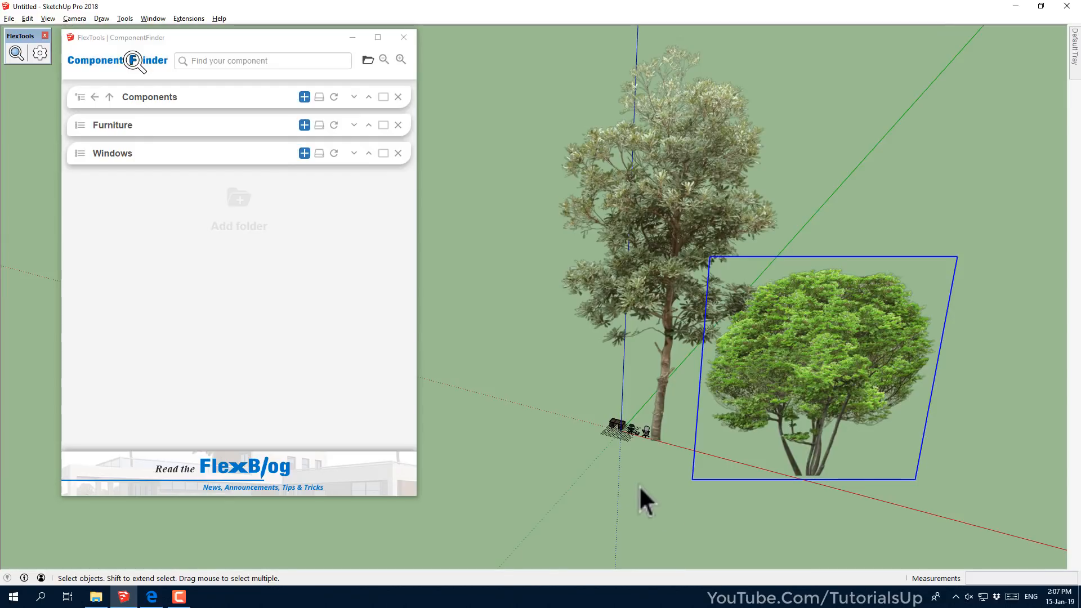
Move the desk to a new position near the chairs
{"action": "left_click", "coordinate": [649, 488]}
{"action": "scroll", "coordinate": [602, 447], "scroll_direction": "up", "scroll_amount": 3}
{"action": "scroll", "coordinate": [602, 447], "scroll_direction": "up", "scroll_amount": 8}
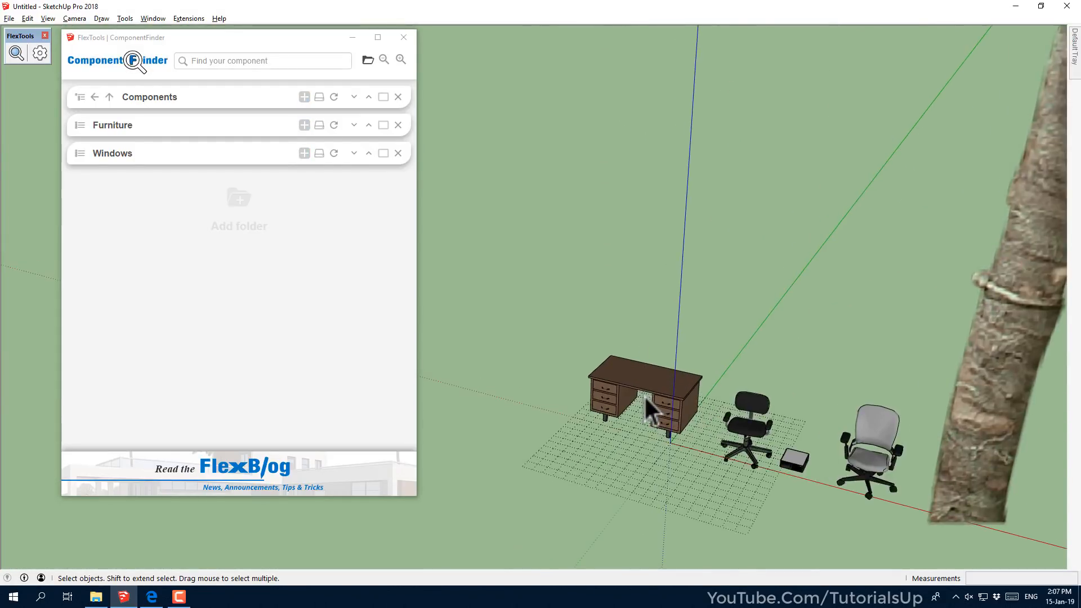
{"action": "middle_click_drag", "start_coordinate": [637, 391], "coordinate": [855, 360]}
{"action": "scroll", "coordinate": [855, 359], "scroll_direction": "down", "scroll_amount": 5}
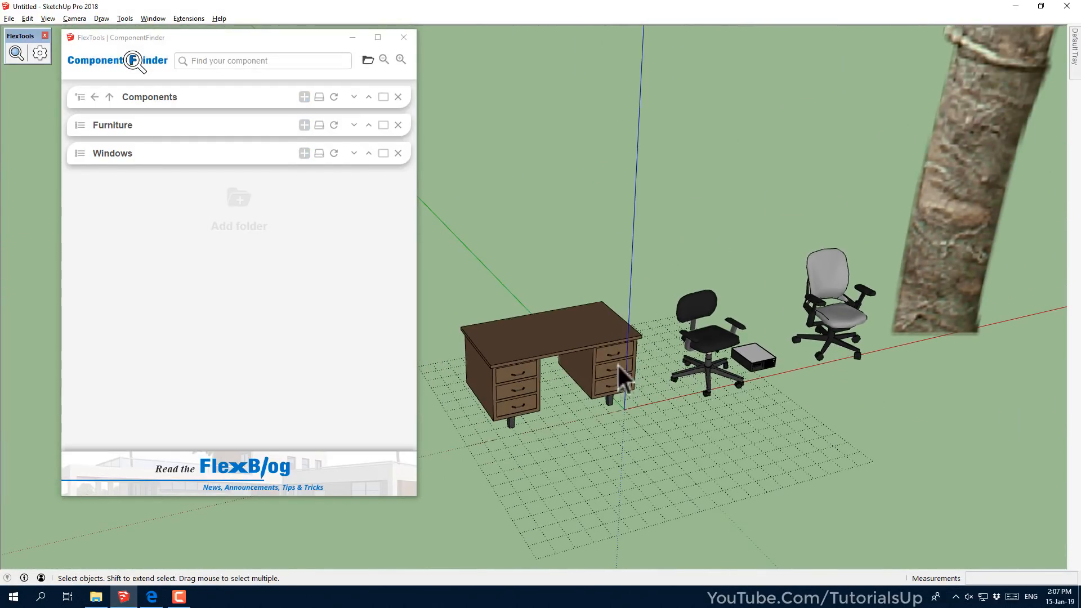
{"action": "left_click_drag", "start_coordinate": [569, 393], "coordinate": [664, 493]}
{"action": "scroll", "coordinate": [573, 343], "scroll_direction": "down", "scroll_amount": 3}
{"action": "key", "text": "m"}
{"action": "left_click", "coordinate": [649, 401]}
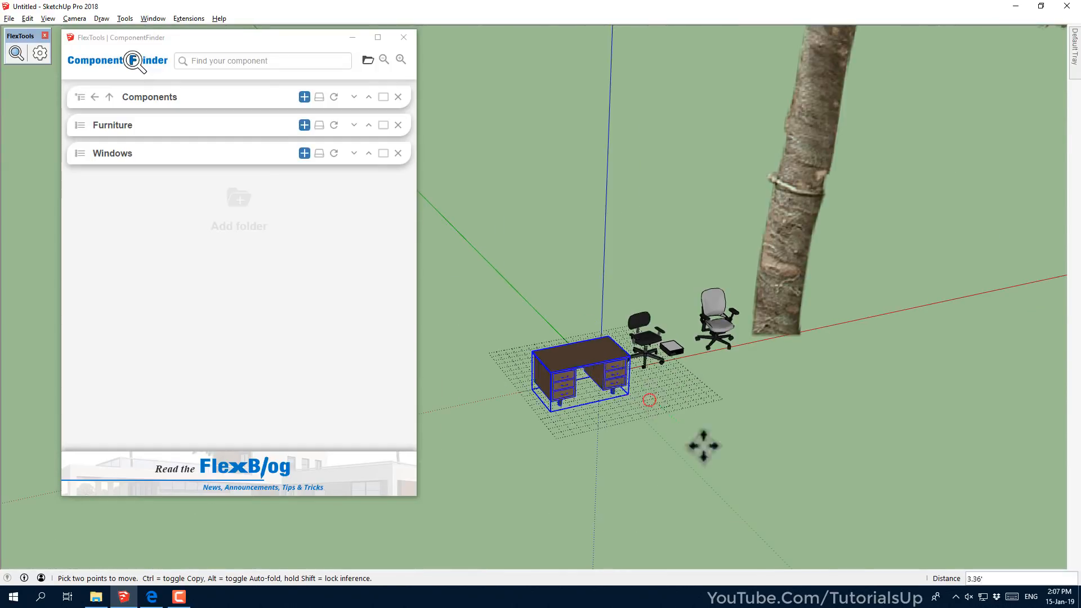
{"action": "left_click", "coordinate": [757, 481]}
{"action": "key", "text": "space"}
{"action": "left_click", "coordinate": [771, 501]}
Sample the desk tabletop's Color_C19 material with the Paint Bucket eyedropper
{"action": "scroll", "coordinate": [670, 426], "scroll_direction": "up", "scroll_amount": 5}
{"action": "scroll", "coordinate": [626, 394], "scroll_direction": "up", "scroll_amount": 3}
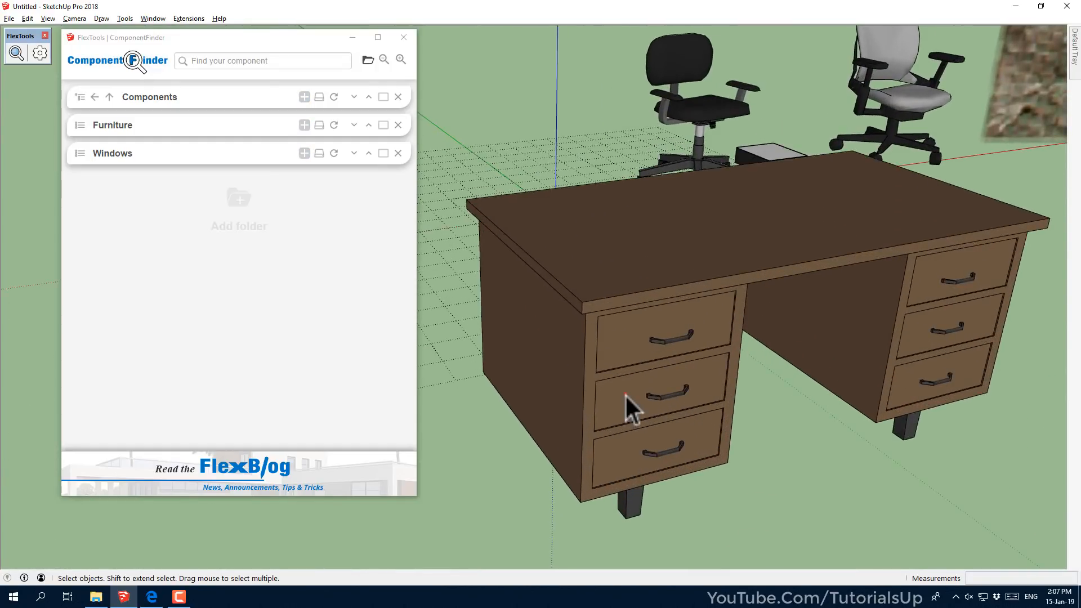
{"action": "left_click", "coordinate": [625, 395]}
{"action": "double_click", "coordinate": [603, 295]}
{"action": "left_click", "coordinate": [602, 295]}
{"action": "key", "text": "Escape"}
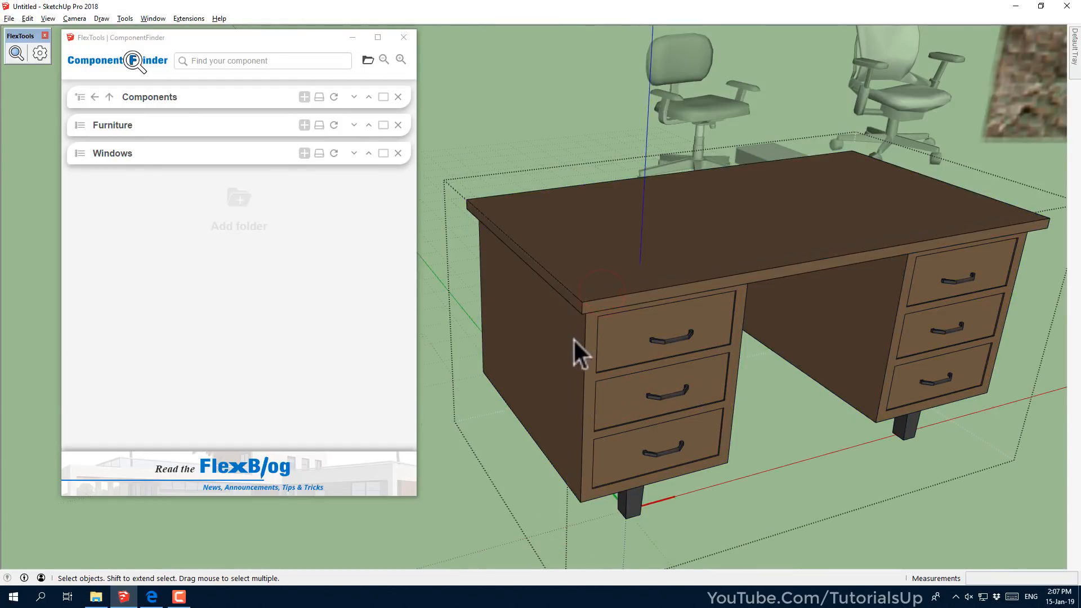
{"action": "key", "text": "Escape"}
{"action": "scroll", "coordinate": [559, 340], "scroll_direction": "down", "scroll_amount": 3}
{"action": "middle_click_drag", "start_coordinate": [579, 316], "coordinate": [580, 315]}
{"action": "left_click", "coordinate": [606, 269], "text": "alt"}
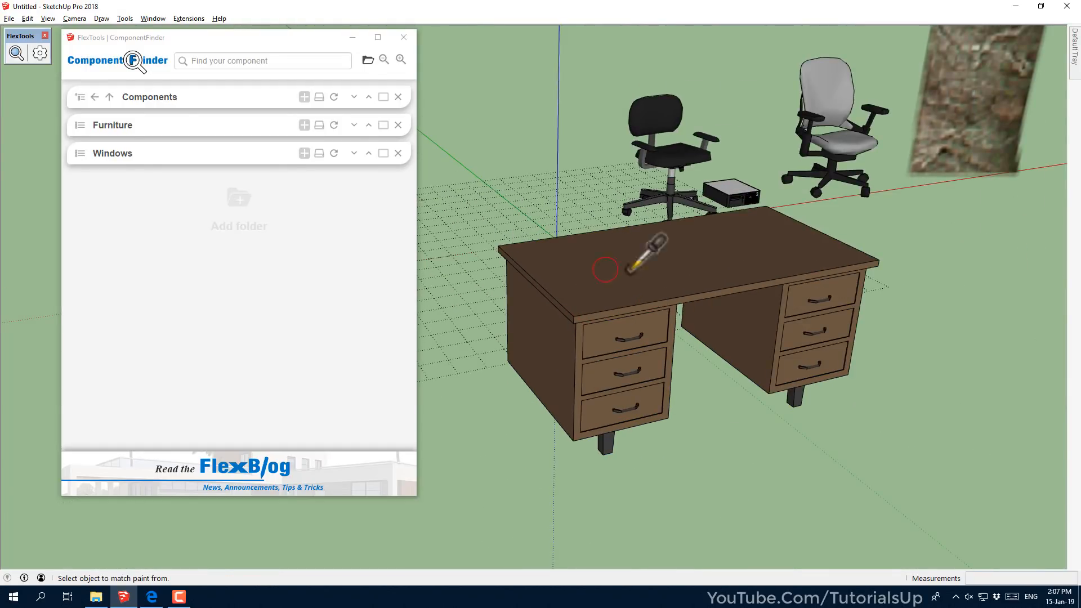
Edit Color_C19 on the colour wheel and brightness slider to a yellow-olive shade
{"action": "mouse_move", "coordinate": [1074, 48]}
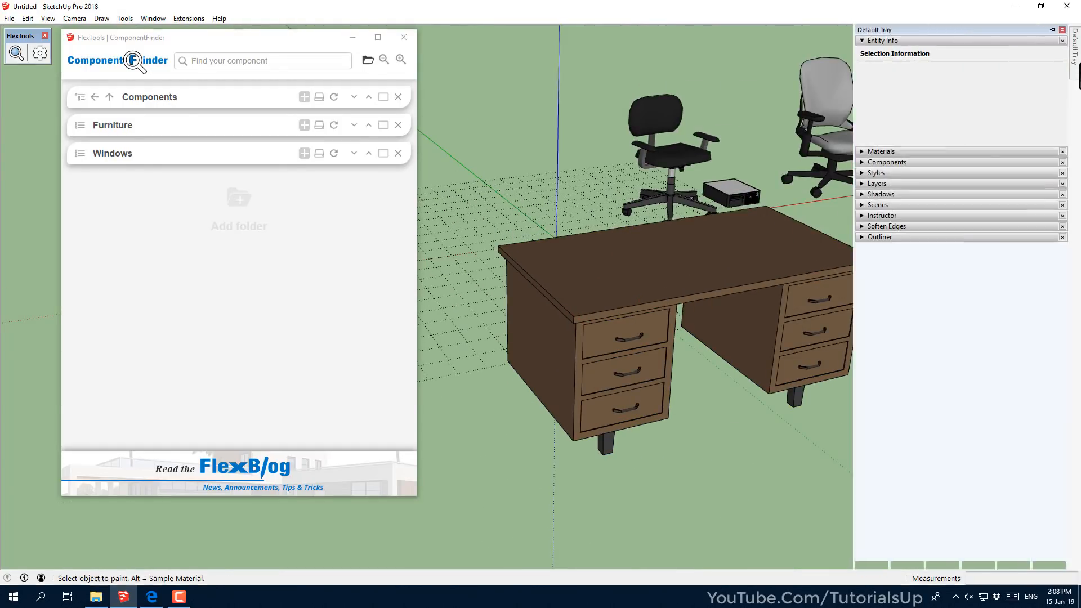
{"action": "left_click", "coordinate": [890, 150]}
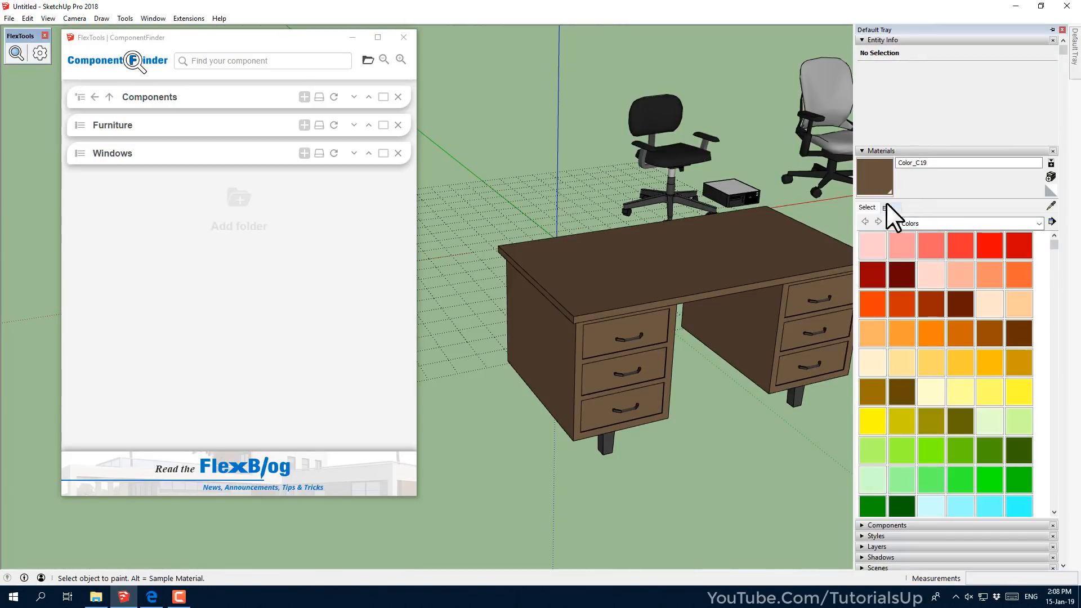
{"action": "left_click", "coordinate": [887, 207]}
{"action": "mouse_move", "coordinate": [899, 261]}
{"action": "left_mouse_down"}
{"action": "mouse_move", "coordinate": [867, 268]}
{"action": "mouse_move", "coordinate": [907, 253]}
{"action": "mouse_move", "coordinate": [887, 215]}
{"action": "left_mouse_up"}
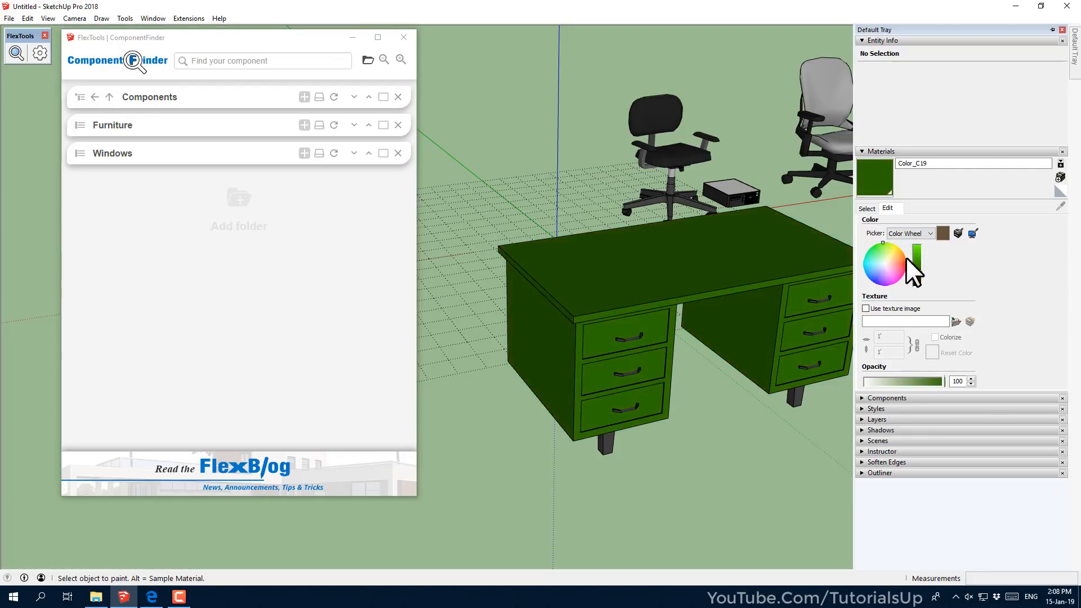
{"action": "left_click_drag", "start_coordinate": [919, 271], "coordinate": [897, 247]}
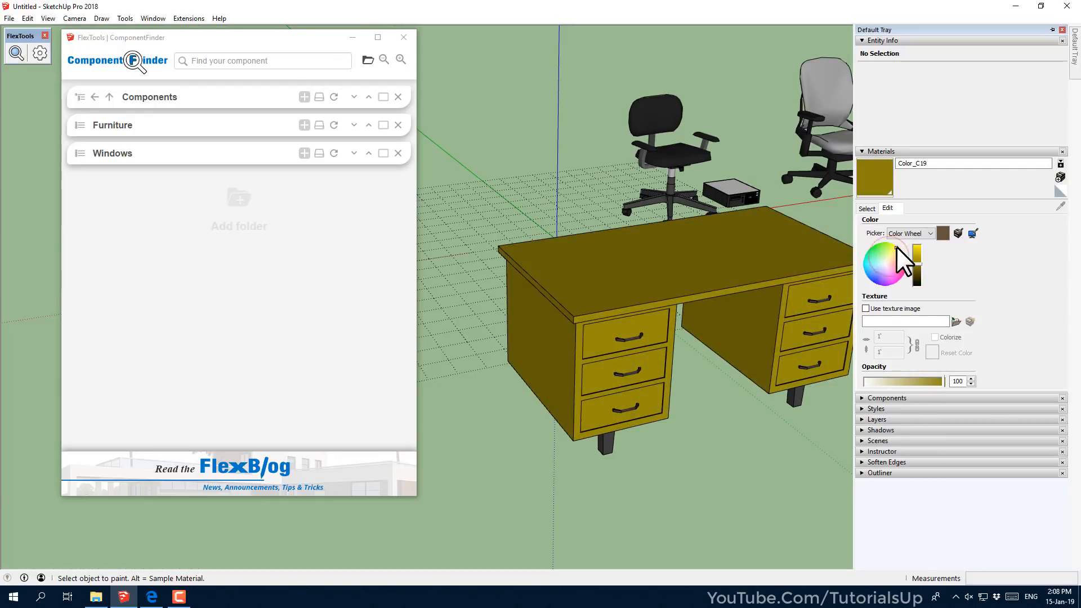
{"action": "middle_click_drag", "start_coordinate": [731, 324], "coordinate": [728, 331]}
{"action": "key", "text": "space"}
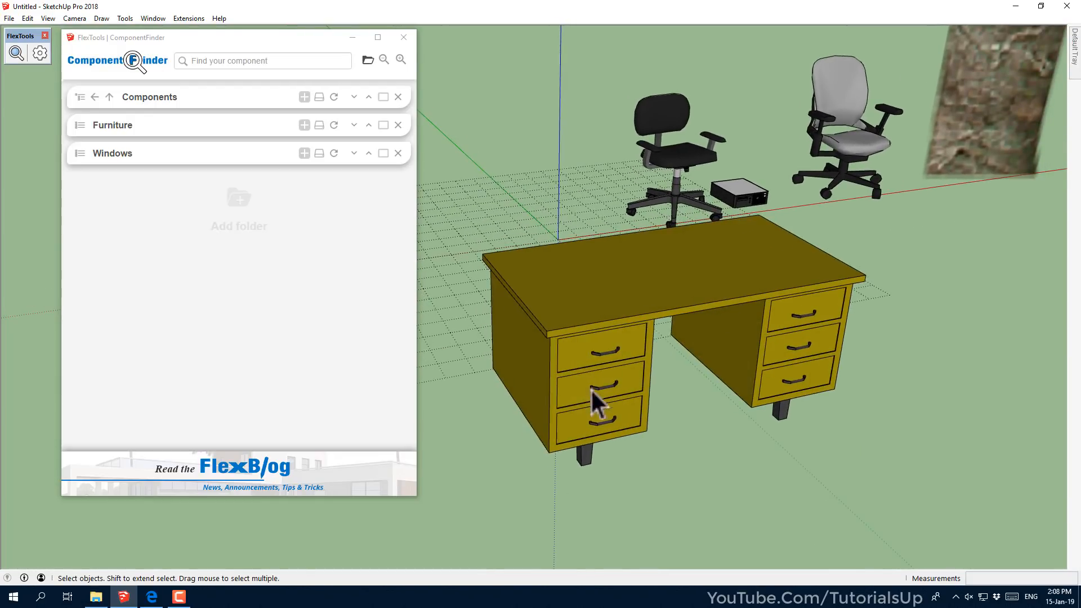
Overwrite the Furniture (9) component with the selected recoloured desk and confirm with Yes
{"action": "left_click", "coordinate": [78, 126]}
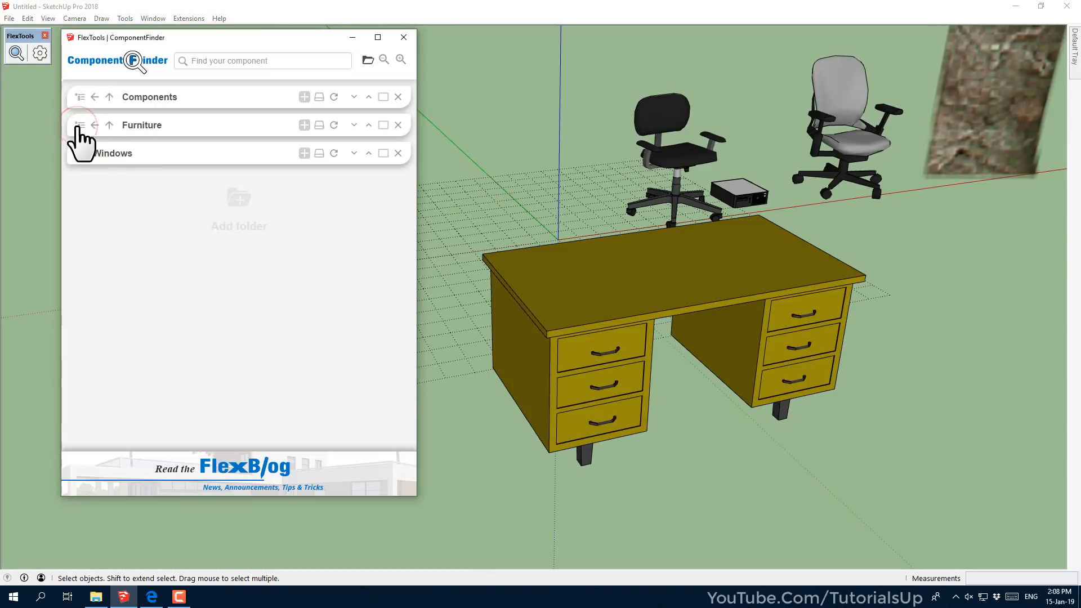
{"action": "left_click", "coordinate": [383, 125]}
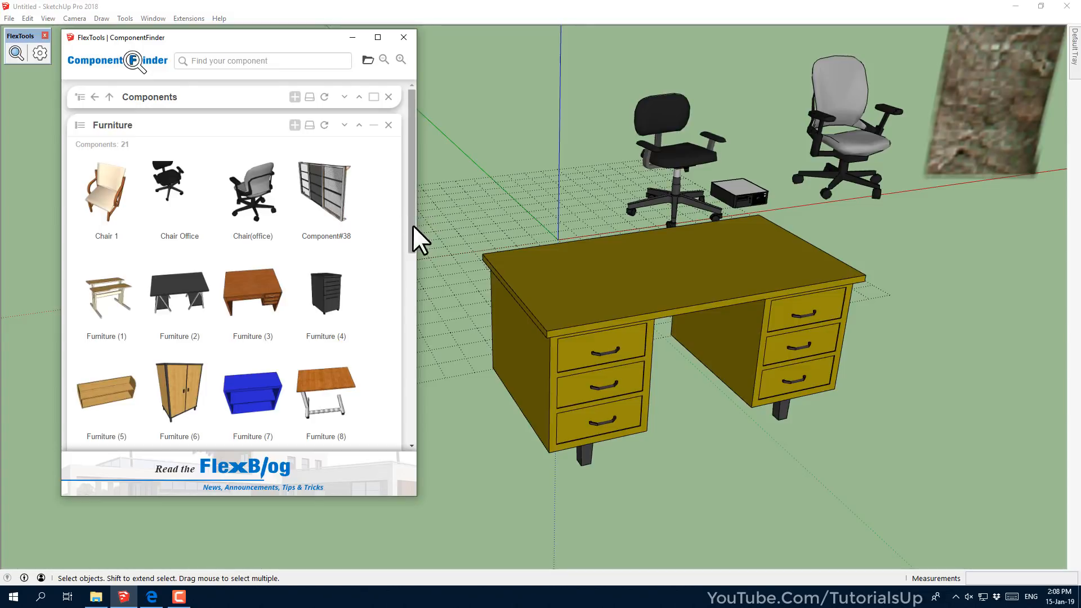
{"action": "left_click_drag", "start_coordinate": [411, 228], "coordinate": [416, 354]}
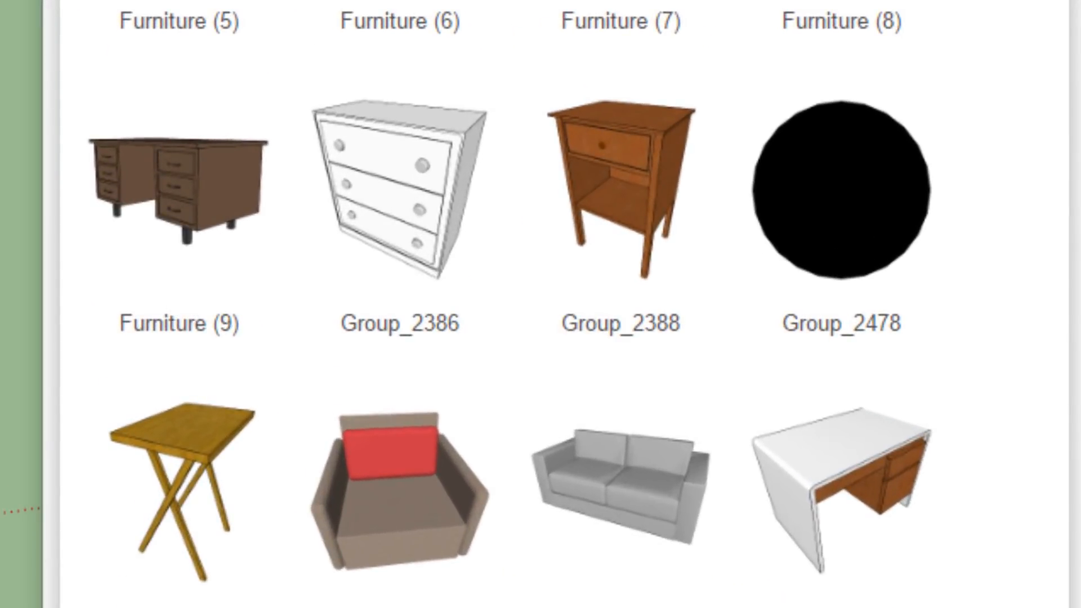
{"action": "right_click", "coordinate": [211, 198]}
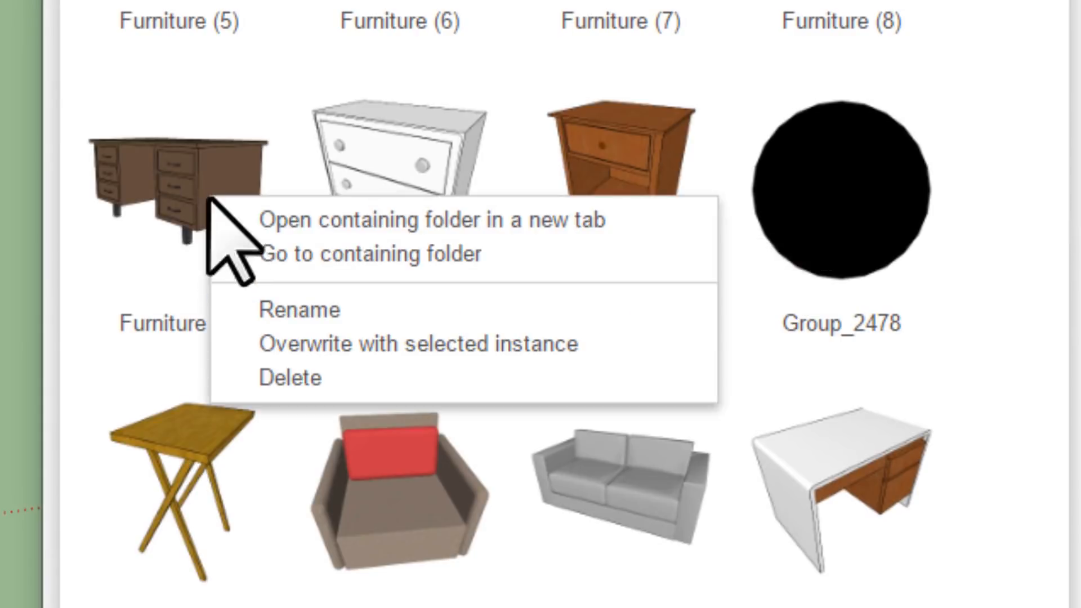
{"action": "left_click", "coordinate": [499, 345]}
{"action": "left_click", "coordinate": [678, 456]}
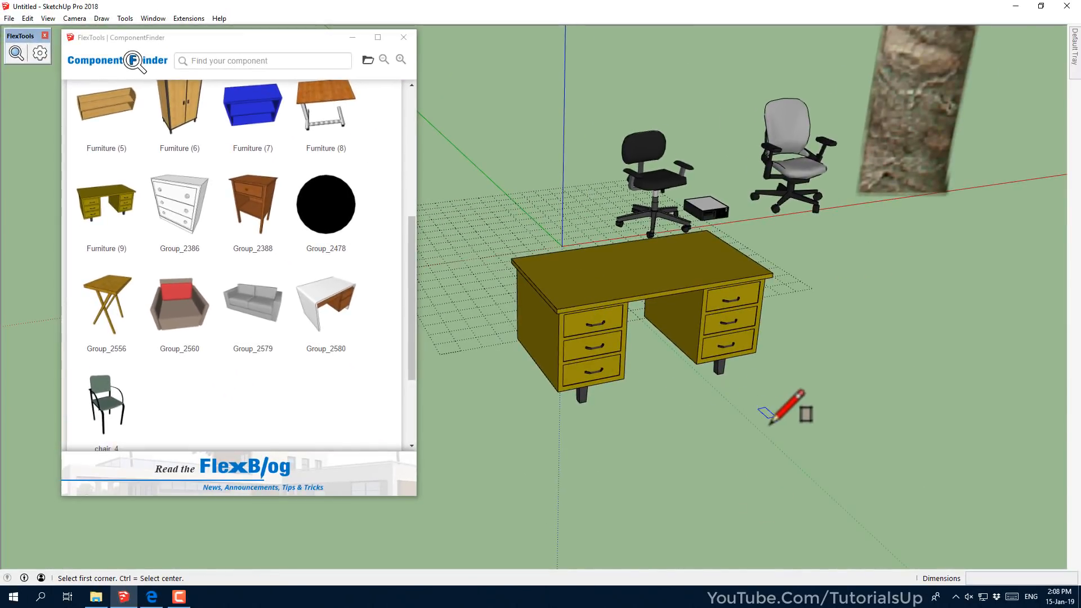
Draw a rectangle on the ground before the desk and push/pull it into a box
{"action": "left_click", "coordinate": [771, 424]}
{"action": "left_click", "coordinate": [736, 544]}
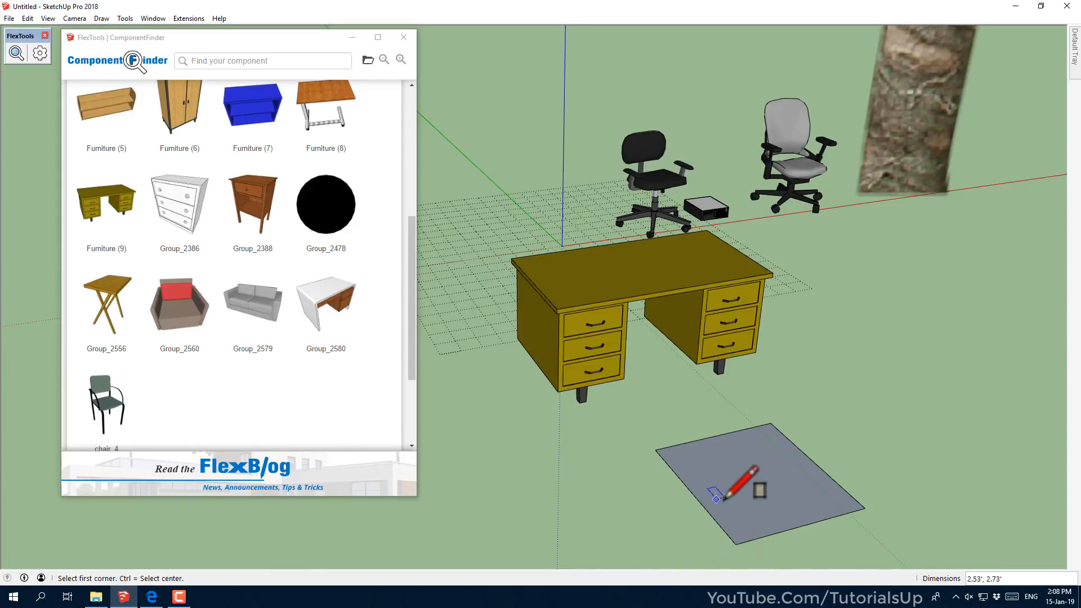
{"action": "key", "text": "p"}
{"action": "left_click", "coordinate": [741, 483]}
{"action": "left_click", "coordinate": [785, 369]}
{"action": "key", "text": "space"}
Group the box and make it a component named Component#1
{"action": "triple_click", "coordinate": [789, 426]}
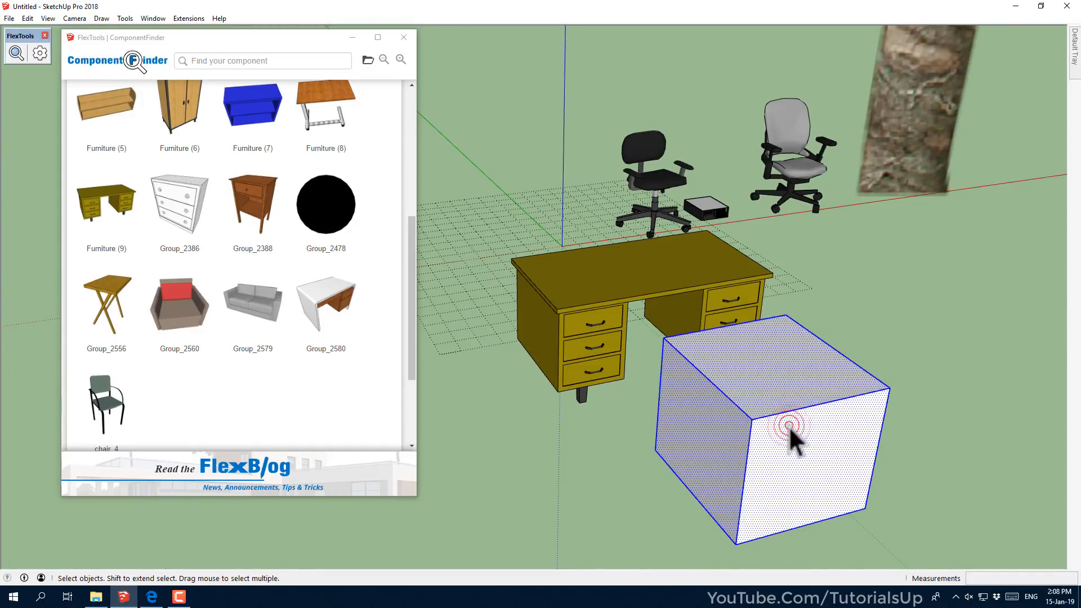
{"action": "right_click", "coordinate": [768, 404]}
{"action": "left_click", "coordinate": [806, 322]}
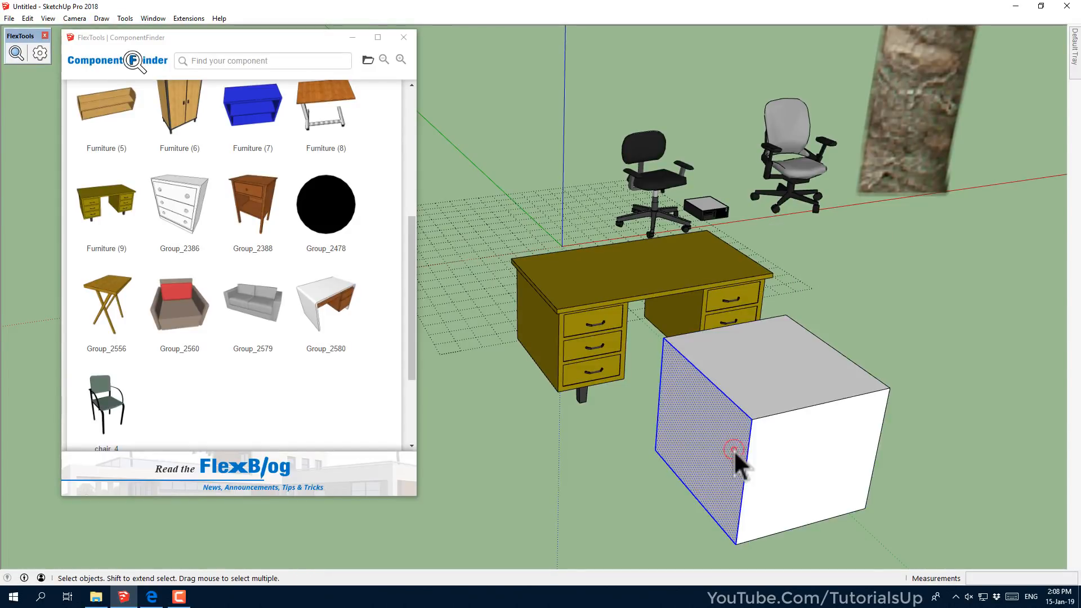
{"action": "right_click", "coordinate": [729, 433]}
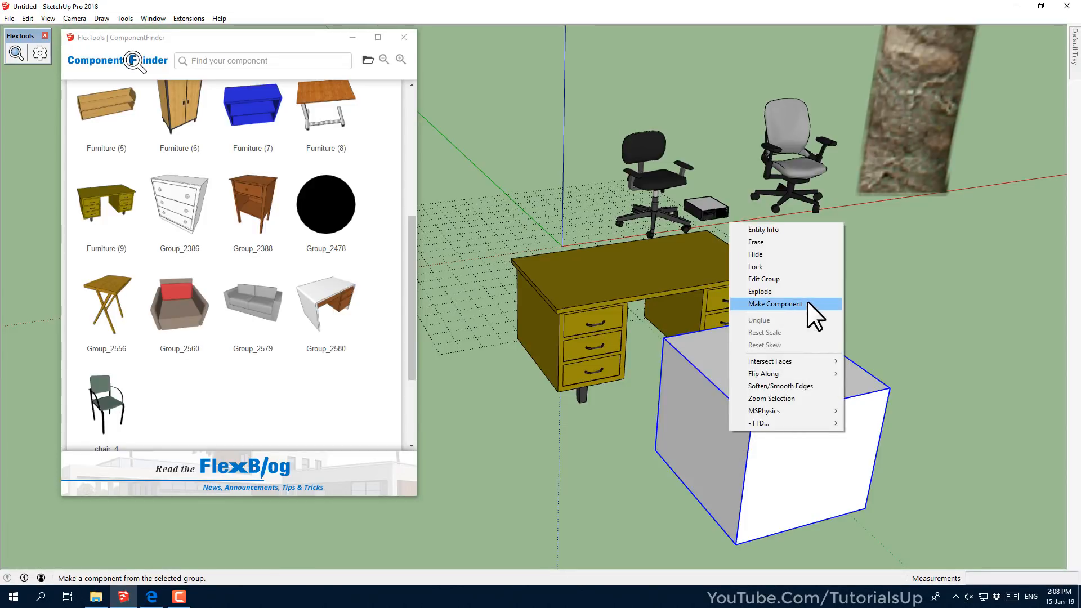
{"action": "left_click", "coordinate": [822, 304]}
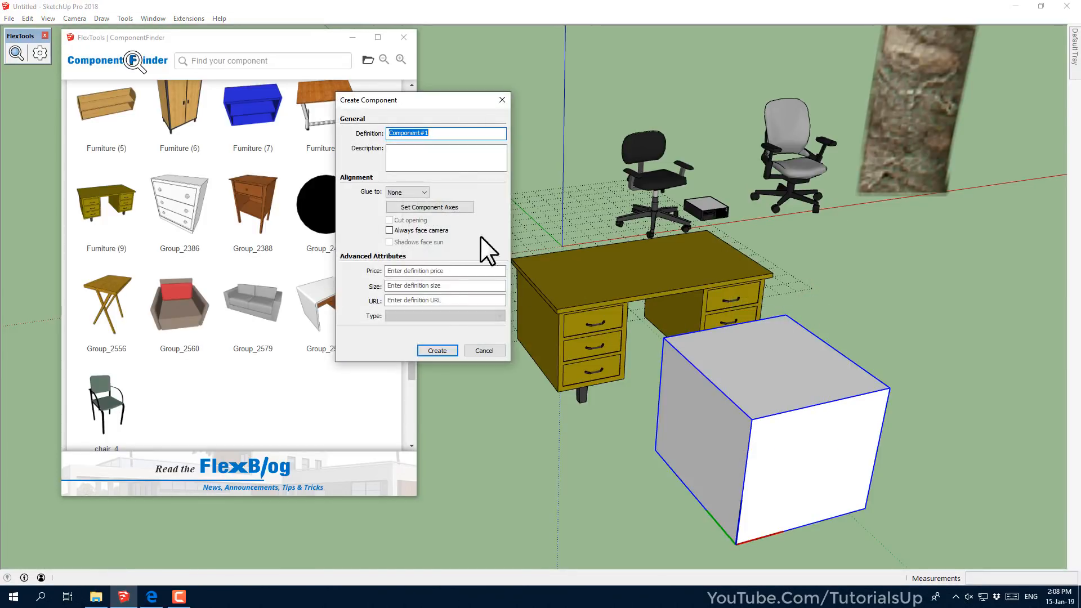
{"action": "left_click", "coordinate": [438, 349]}
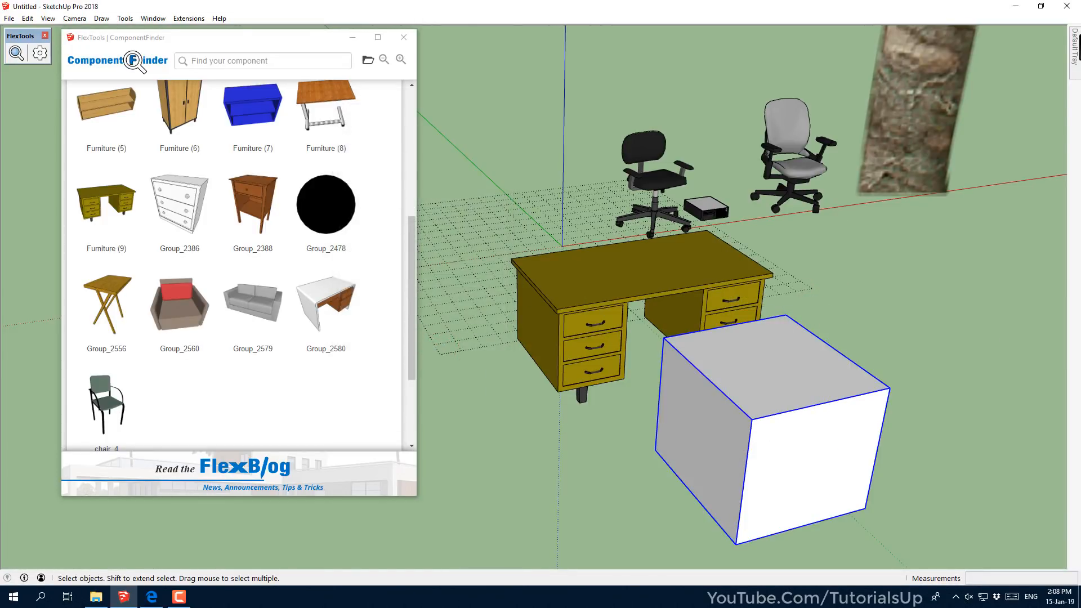
Paint the box component red from the Materials colour swatches
{"action": "mouse_move", "coordinate": [1075, 50]}
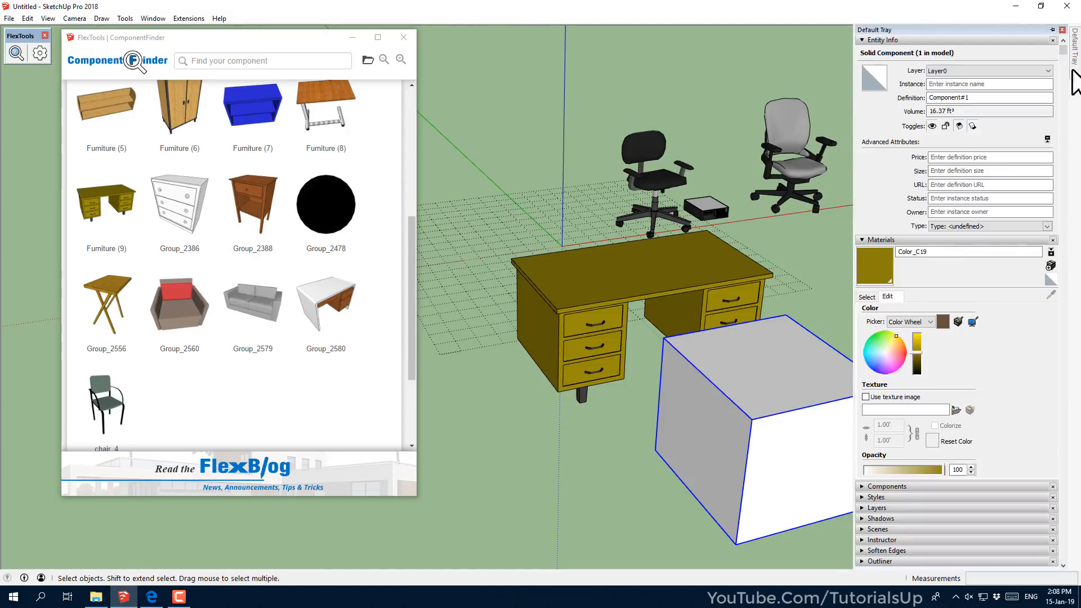
{"action": "left_click", "coordinate": [867, 297]}
{"action": "left_click", "coordinate": [958, 341]}
{"action": "left_click", "coordinate": [786, 425]}
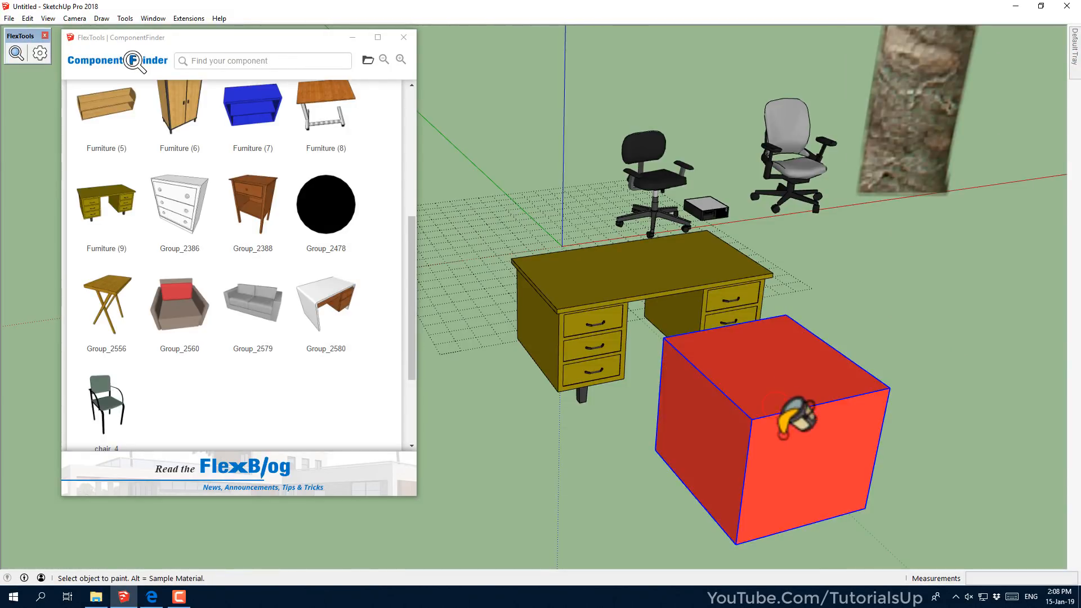
{"action": "left_click", "coordinate": [943, 434]}
{"action": "left_click", "coordinate": [769, 448]}
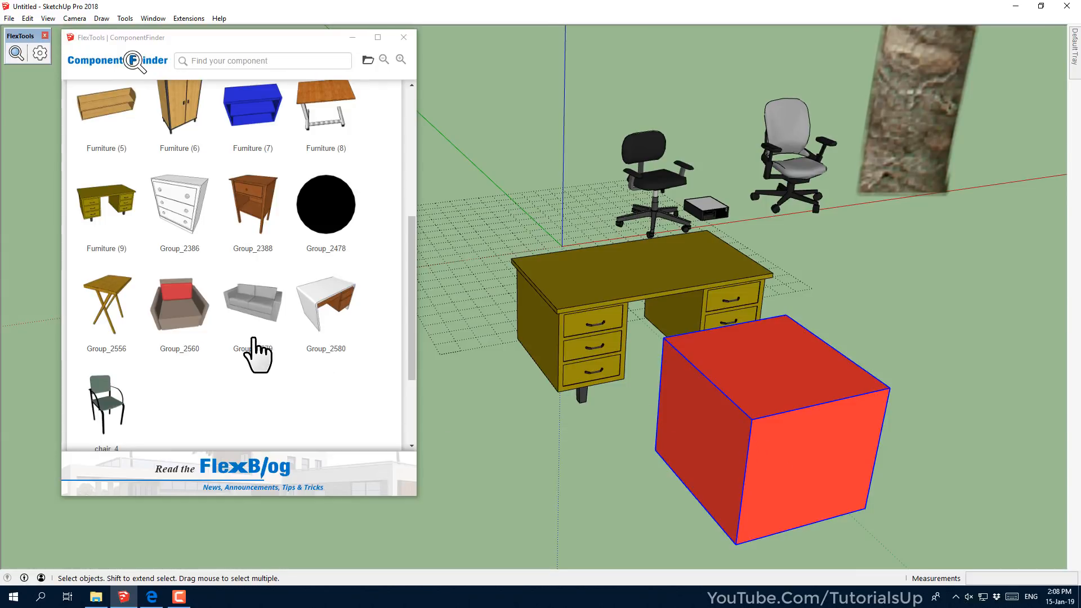
{"action": "scroll", "coordinate": [259, 358], "scroll_direction": "up", "scroll_amount": 5}
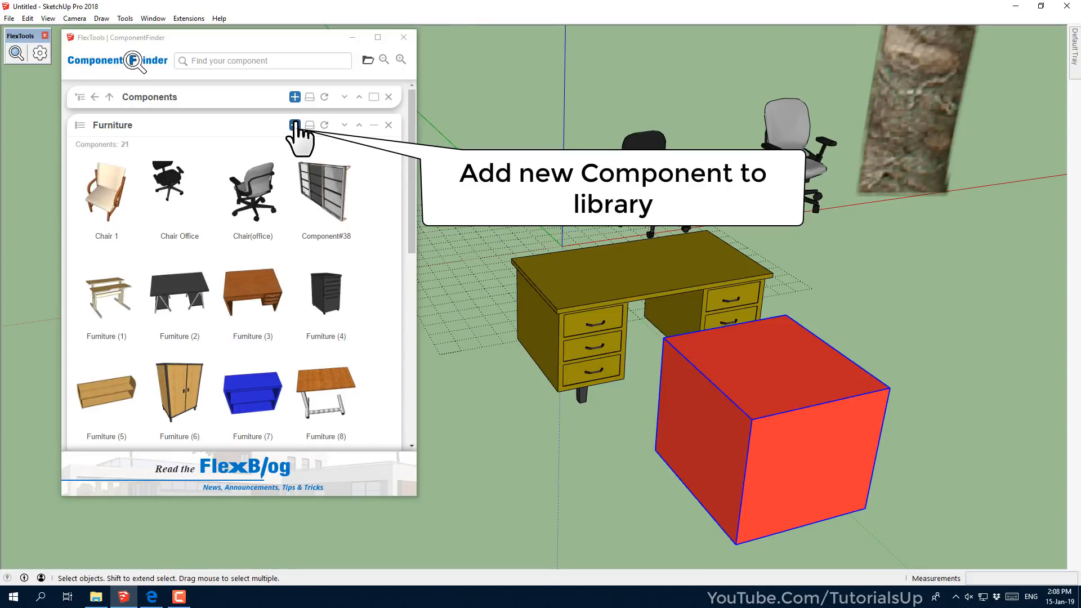
Add the red cube to the Furniture library as Component_1.skp
{"action": "left_click", "coordinate": [294, 125]}
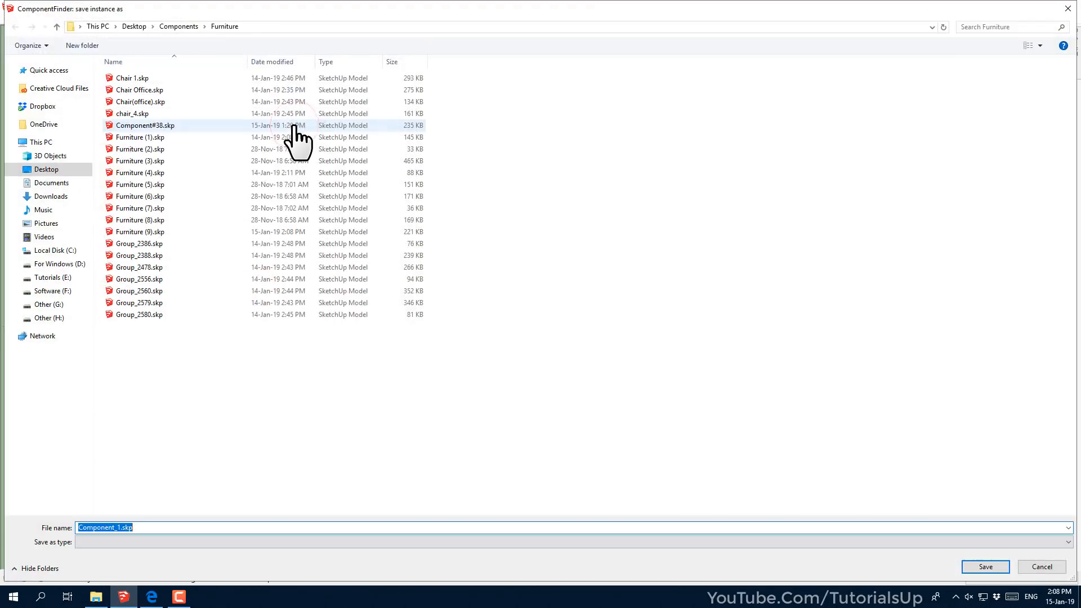
{"action": "left_click", "coordinate": [987, 566]}
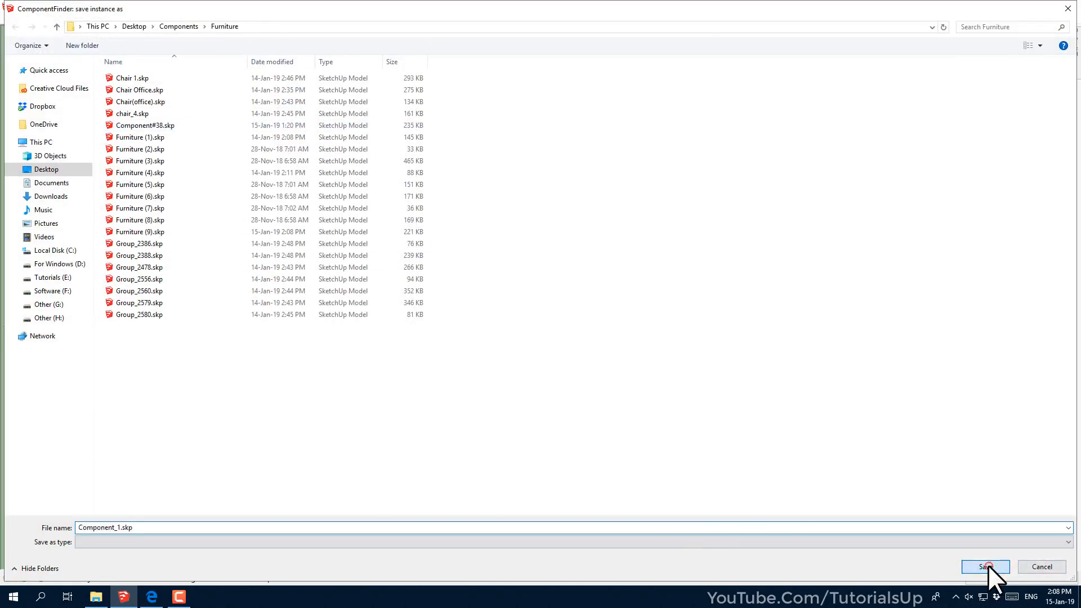
{"action": "left_click", "coordinate": [595, 499]}
Level the view to the horizon and collapse the Furniture folder
{"action": "scroll", "coordinate": [624, 456], "scroll_direction": "down", "scroll_amount": 10}
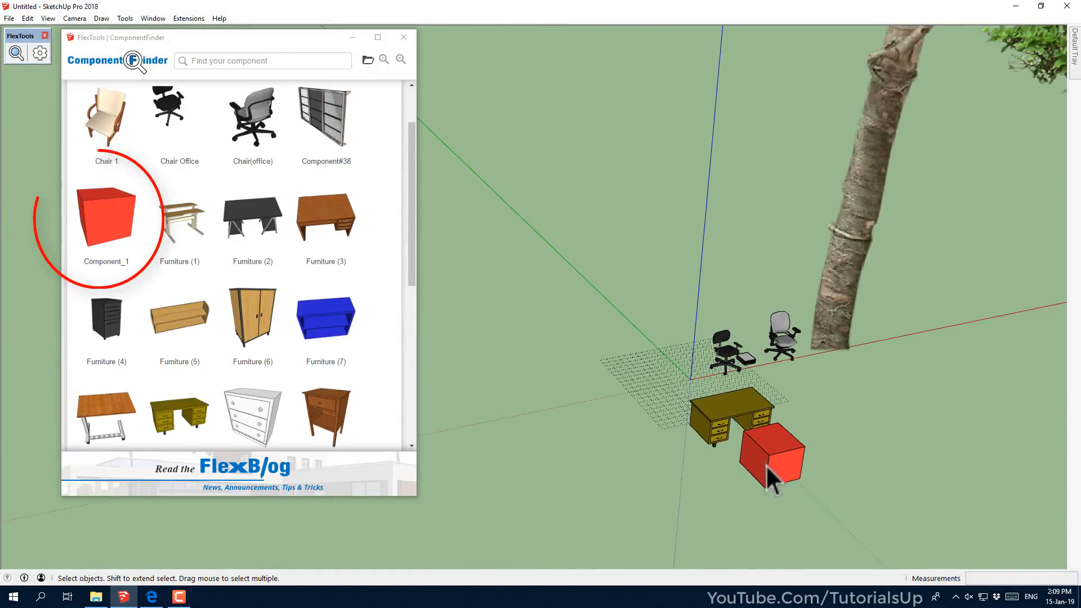
{"action": "scroll", "coordinate": [728, 445], "scroll_direction": "down", "scroll_amount": 5}
{"action": "middle_click_drag", "start_coordinate": [758, 362], "coordinate": [704, 355]}
{"action": "scroll", "coordinate": [349, 141], "scroll_direction": "up", "scroll_amount": 2}
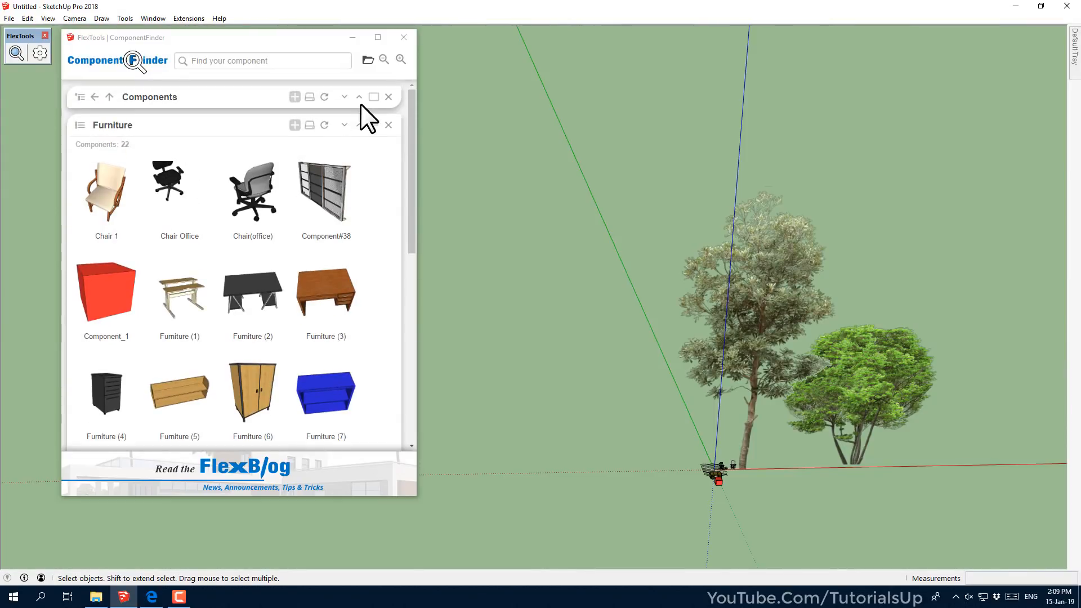
{"action": "left_click", "coordinate": [374, 125]}
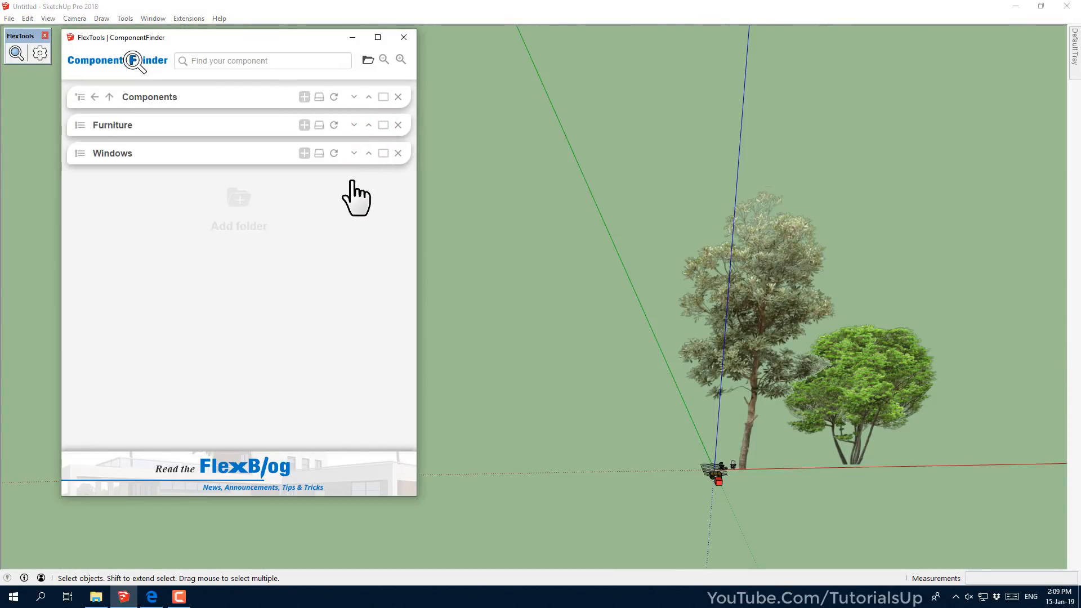